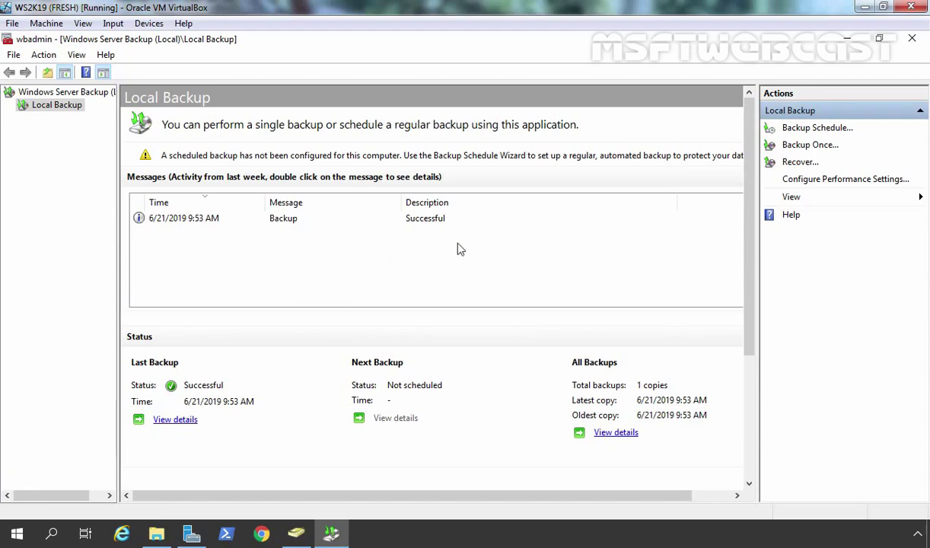
# Browse BackupStore (M:) > WindowsImageBackup > WS2K19-DC01, then return to Active Directory Users and Computers
pyautogui.click(157, 534)
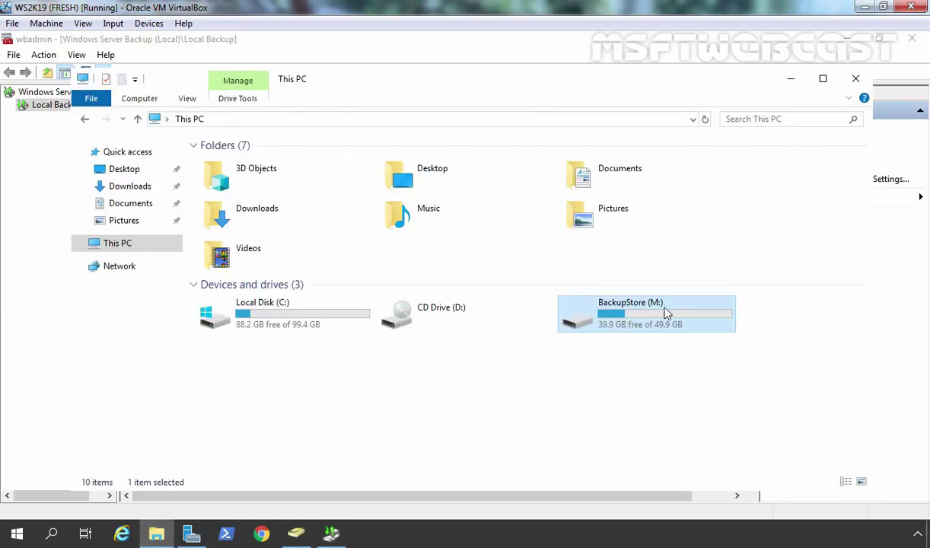
pyautogui.doubleClick(605, 306)
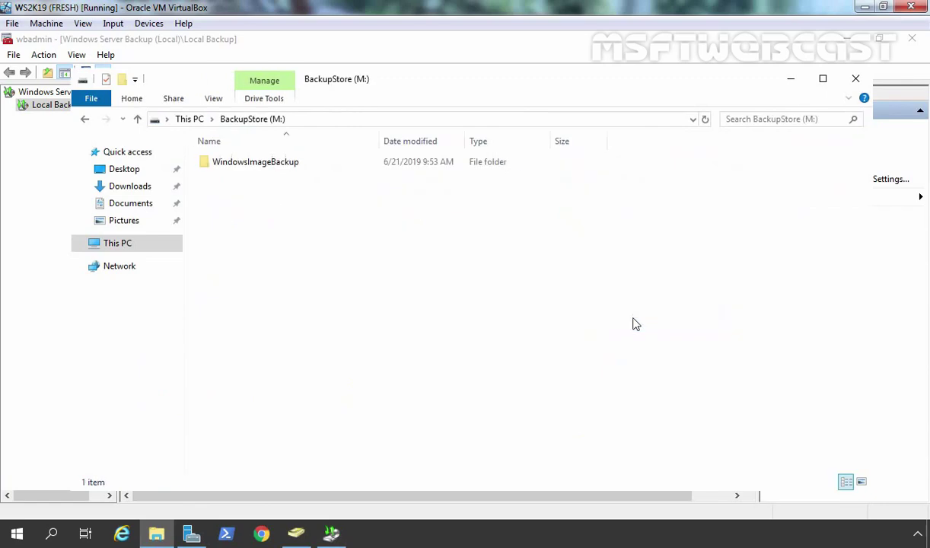
pyautogui.doubleClick(245, 163)
pyautogui.click(245, 169)
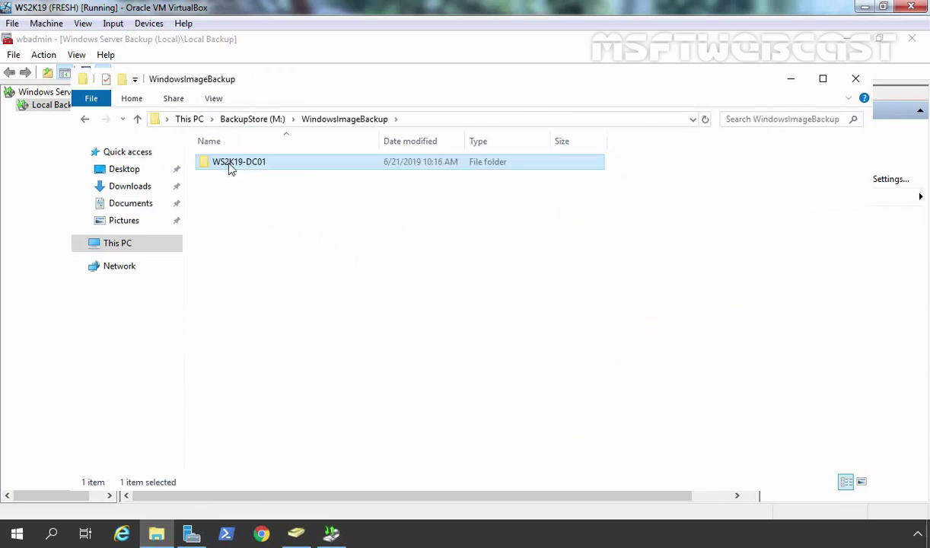
pyautogui.doubleClick(228, 167)
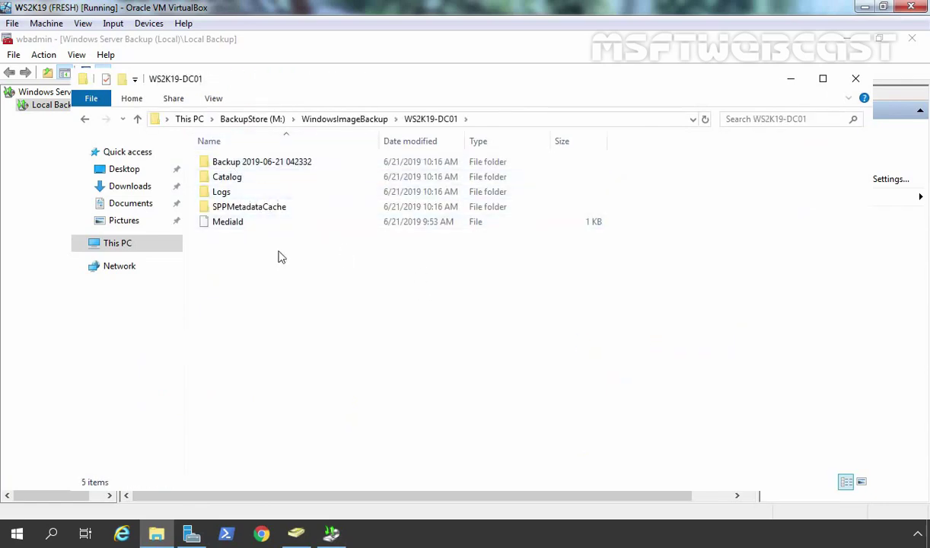
pyautogui.click(856, 79)
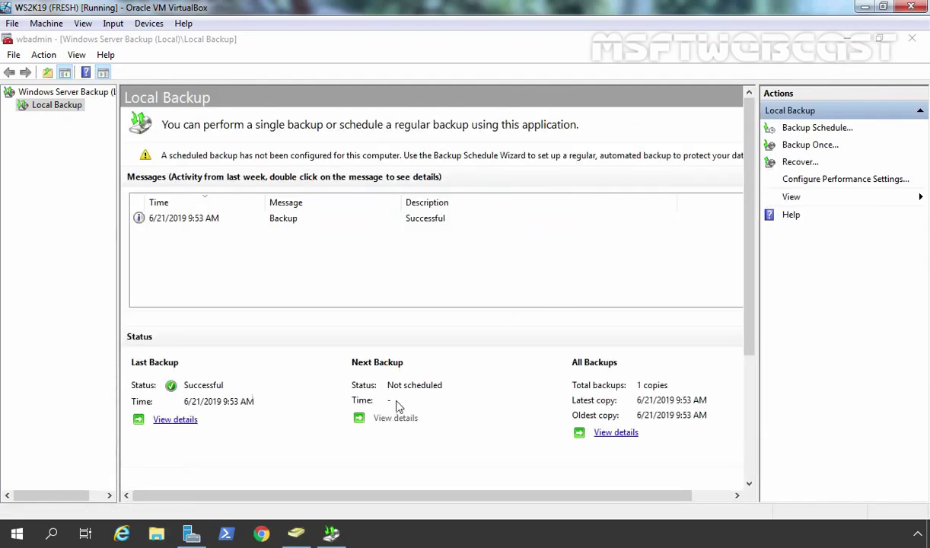
pyautogui.click(297, 535)
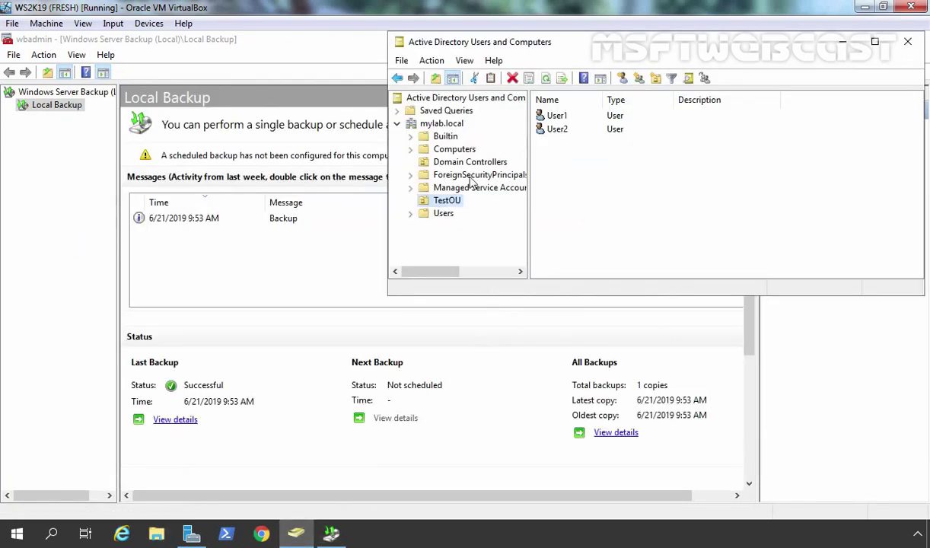
# Delete TestOU with User1 and User2 using the Delete Subtree server control
pyautogui.click(448, 166)
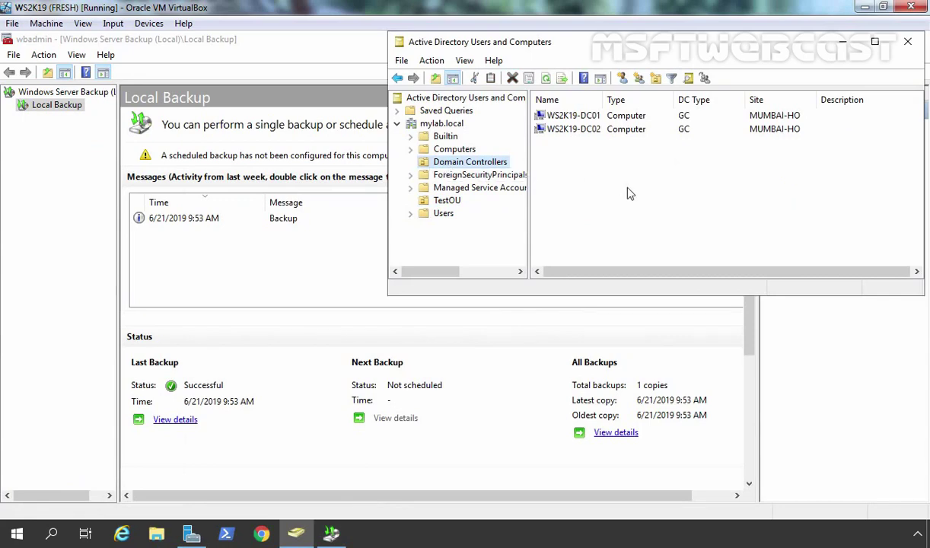
pyautogui.click(447, 203)
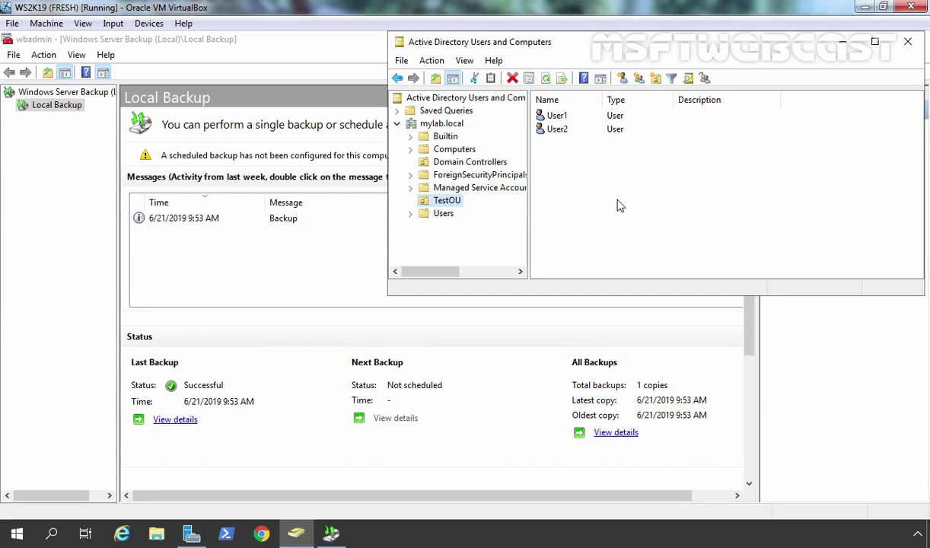
pyautogui.rightClick(448, 202)
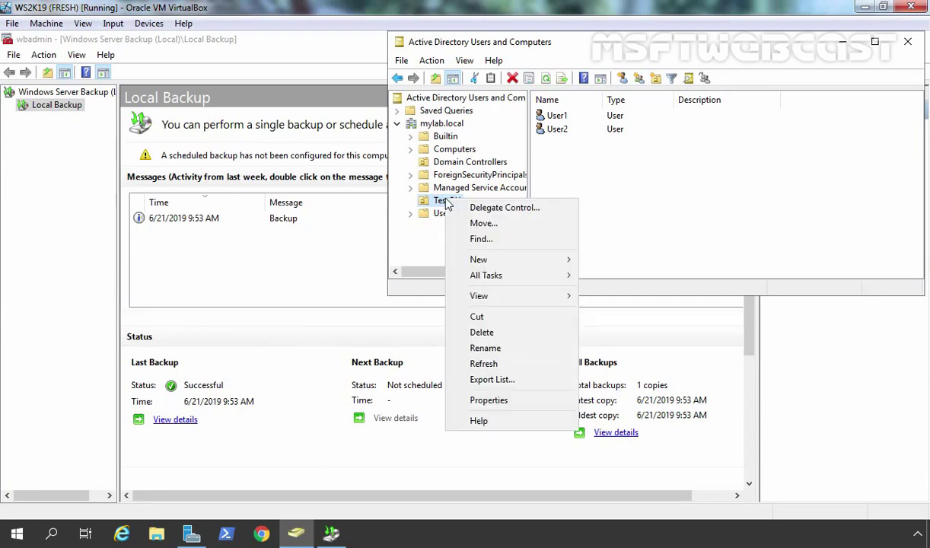
pyautogui.click(484, 332)
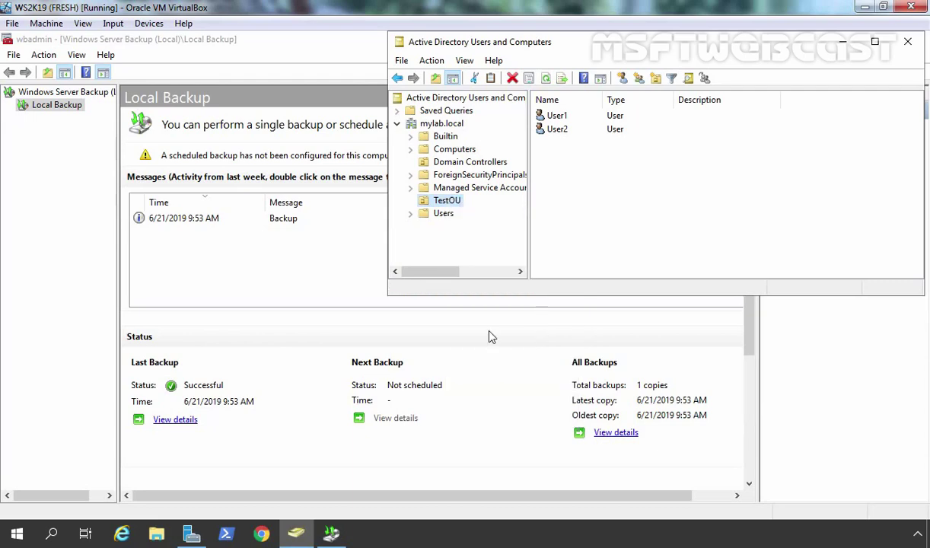
pyautogui.click(512, 335)
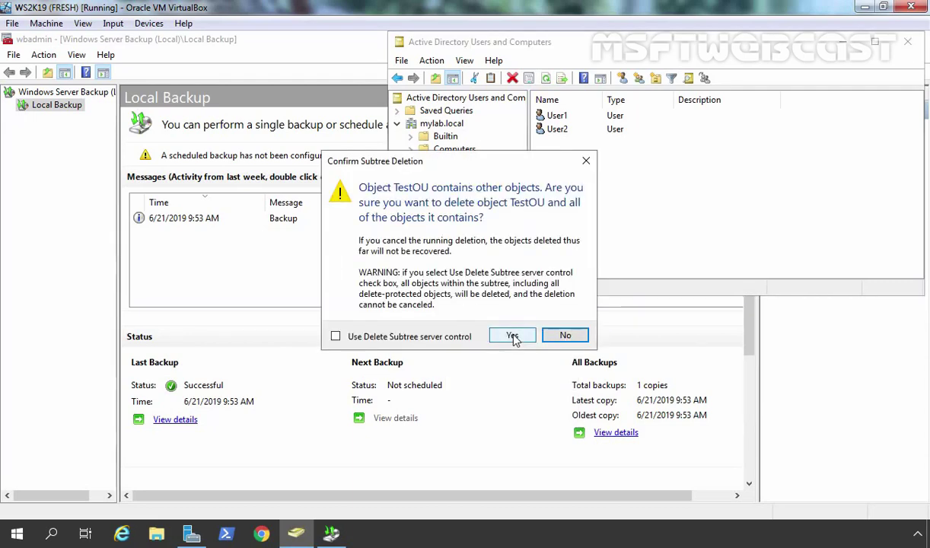
pyautogui.click(335, 336)
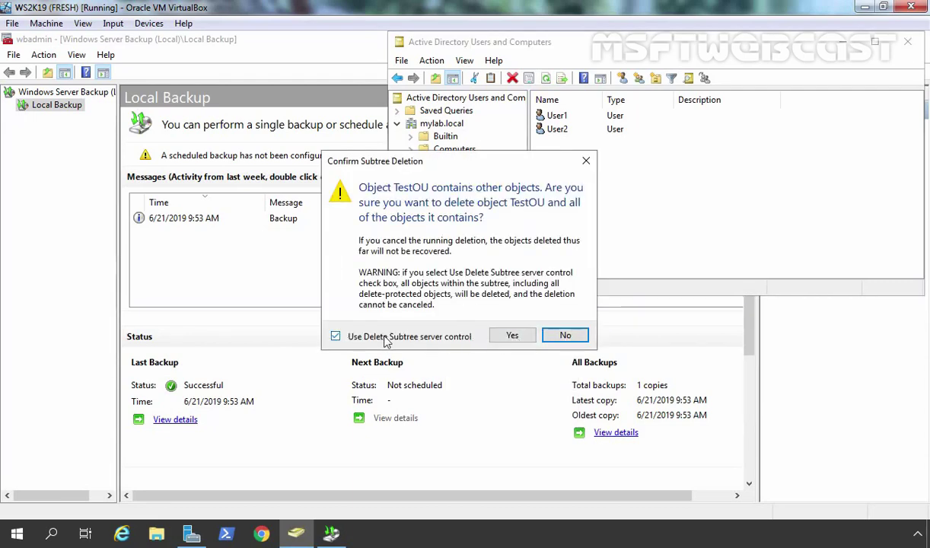
pyautogui.click(512, 337)
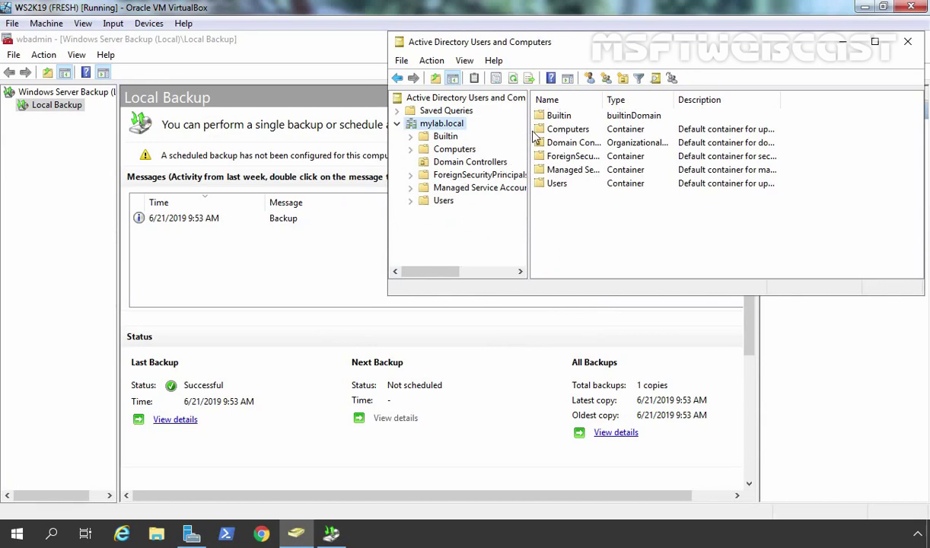
pyautogui.moveTo(528, 133); pyautogui.dragTo(697, 133)
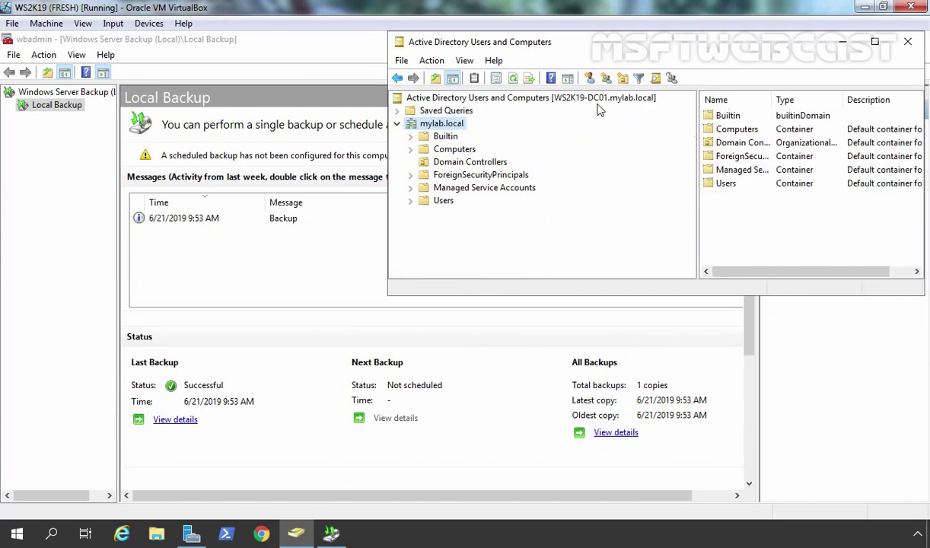
# Launch Active Directory Sites and Services from Server Manager's Tools menu
pyautogui.click(191, 532)
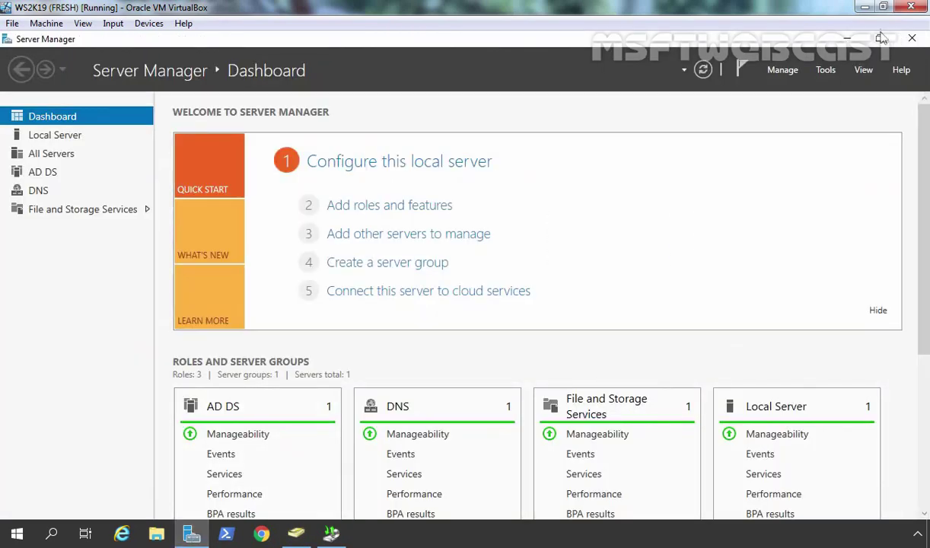
pyautogui.click(826, 70)
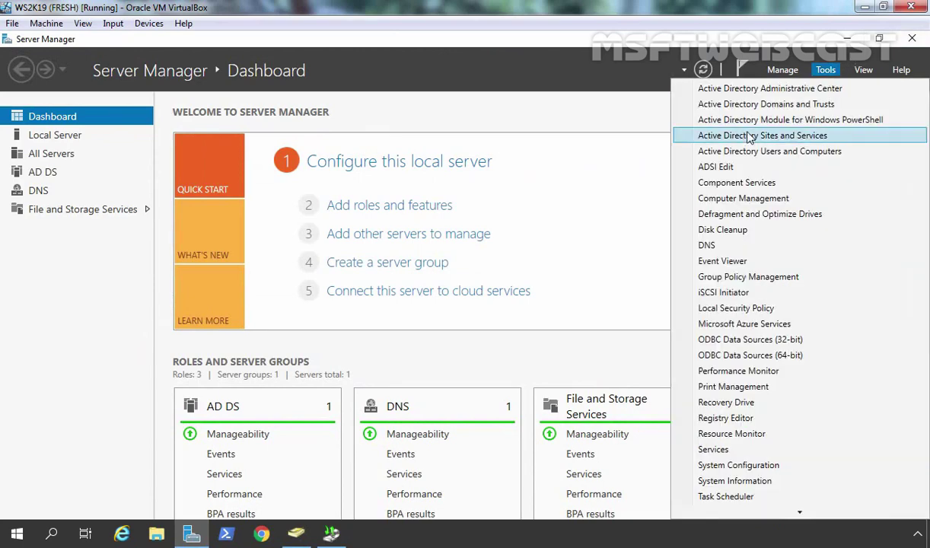
pyautogui.click(731, 134)
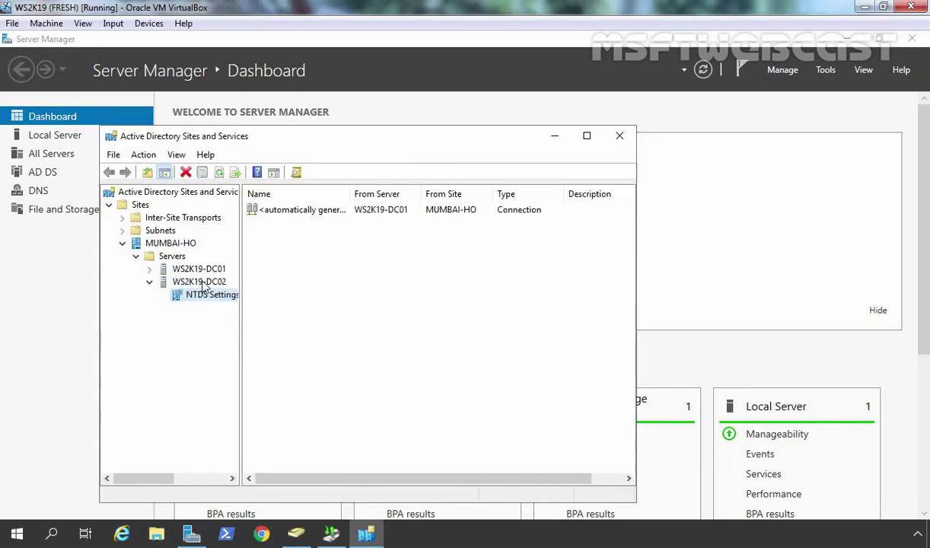
# Run Replicate Now on the connection under WS2K19-DC01's NTDS Settings
pyautogui.click(196, 269)
pyautogui.doubleClick(200, 268)
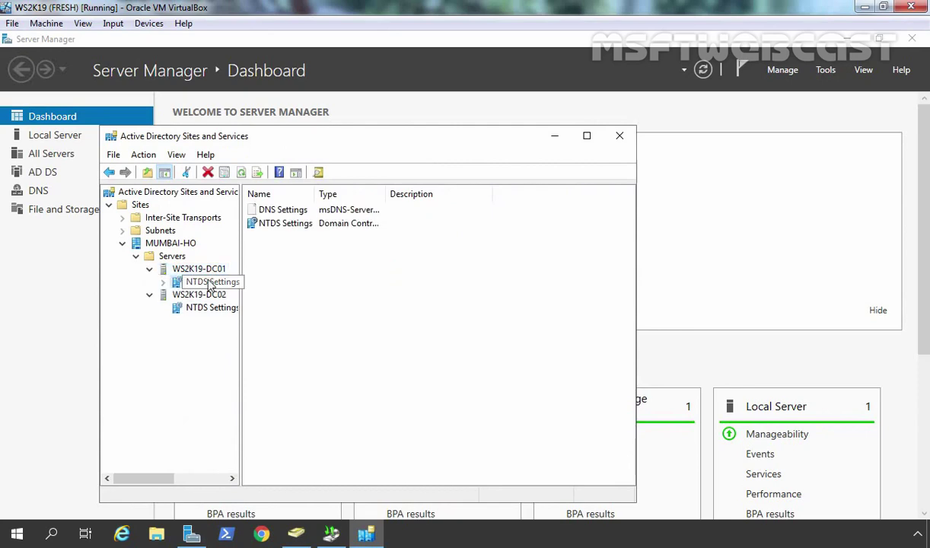
pyautogui.click(213, 281)
pyautogui.rightClick(297, 212)
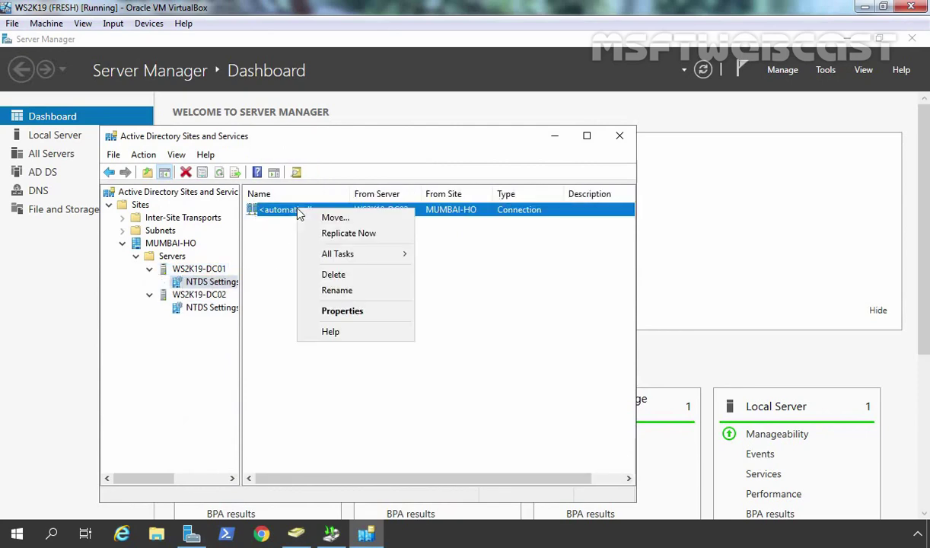
pyautogui.click(347, 234)
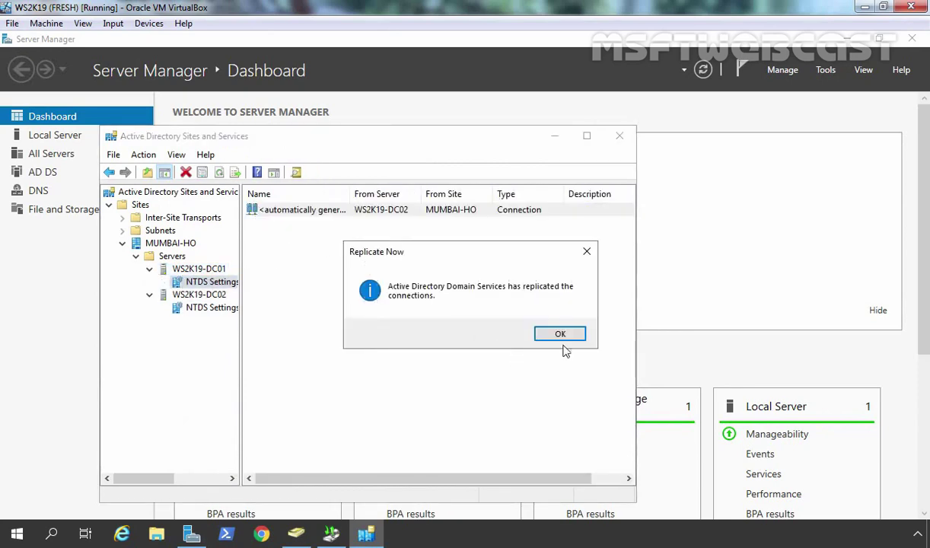
pyautogui.click(553, 332)
# Check the replication topology for WS2K19-DC02's NTDS Settings
pyautogui.click(230, 312)
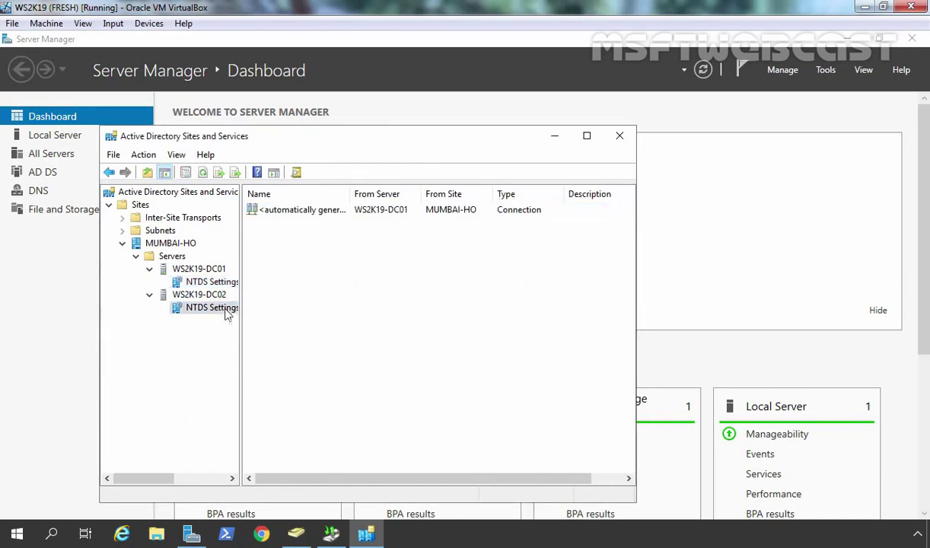
pyautogui.rightClick(226, 309)
pyautogui.moveTo(277, 187)
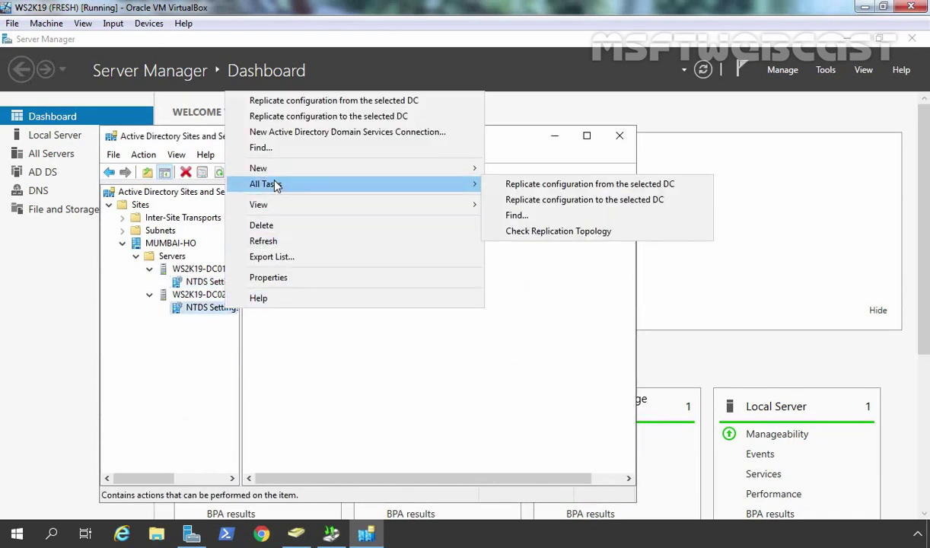
pyautogui.click(525, 232)
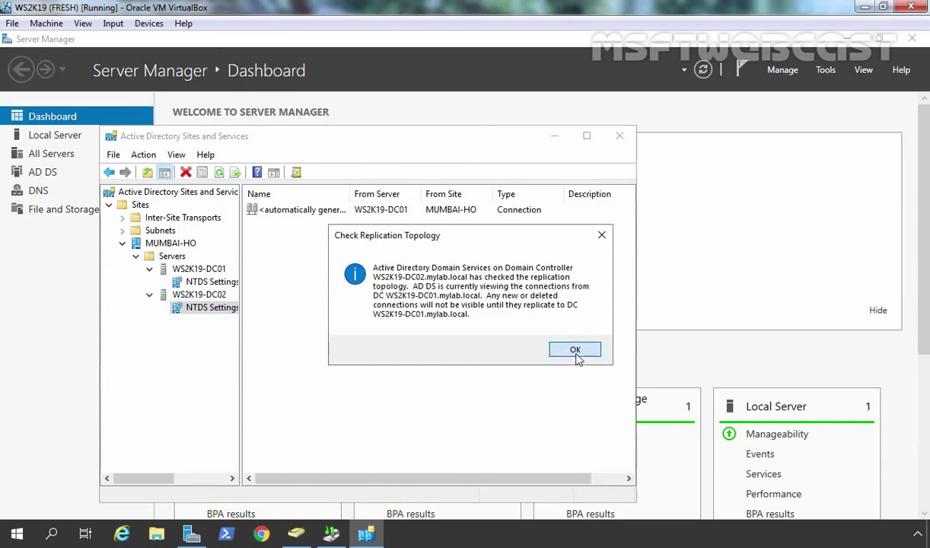
pyautogui.click(567, 350)
# Replicate the connection once more, then close Sites and Services
pyautogui.rightClick(308, 213)
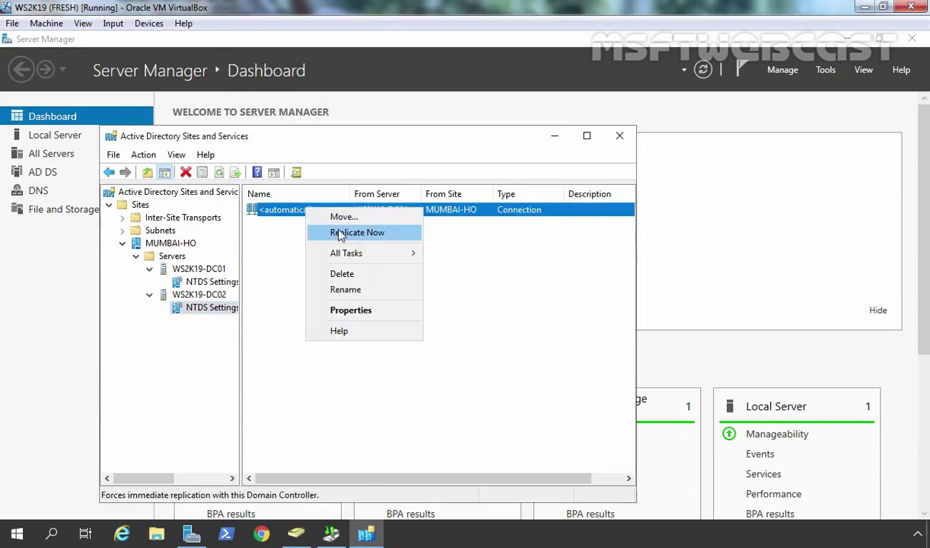
pyautogui.click(325, 232)
pyautogui.click(559, 336)
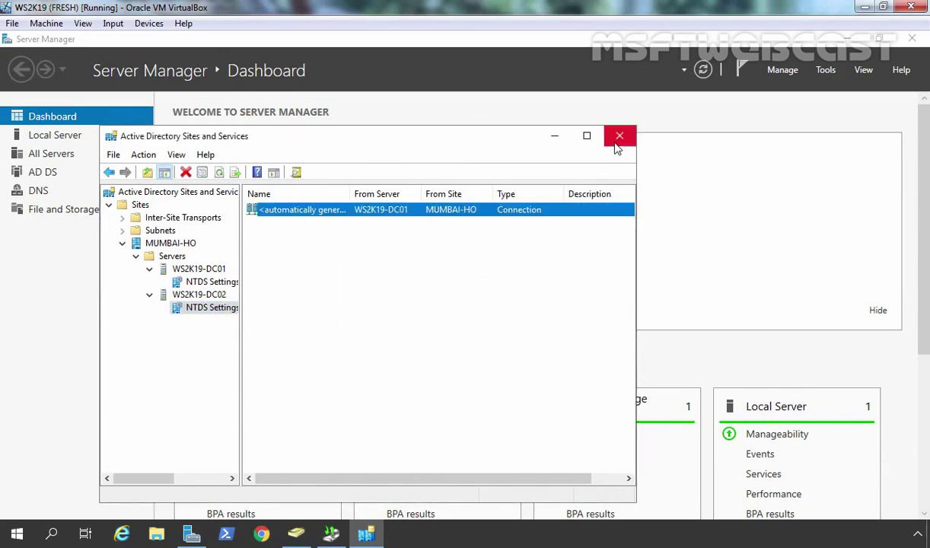
pyautogui.click(616, 142)
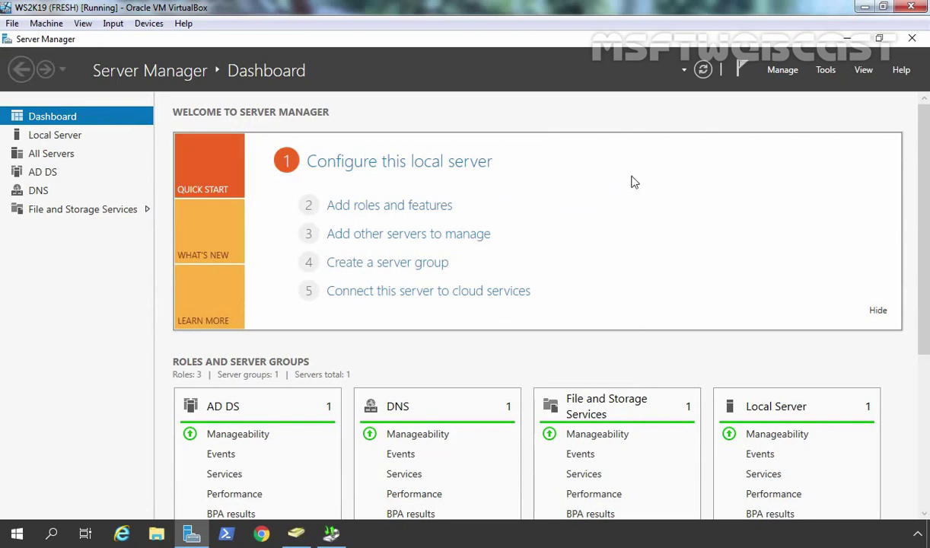
# On WS2K19-DC02, refresh mylab.local in Active Directory Users and Computers to confirm TestOU is gone
pyautogui.hotkey('alt', 'Tab')
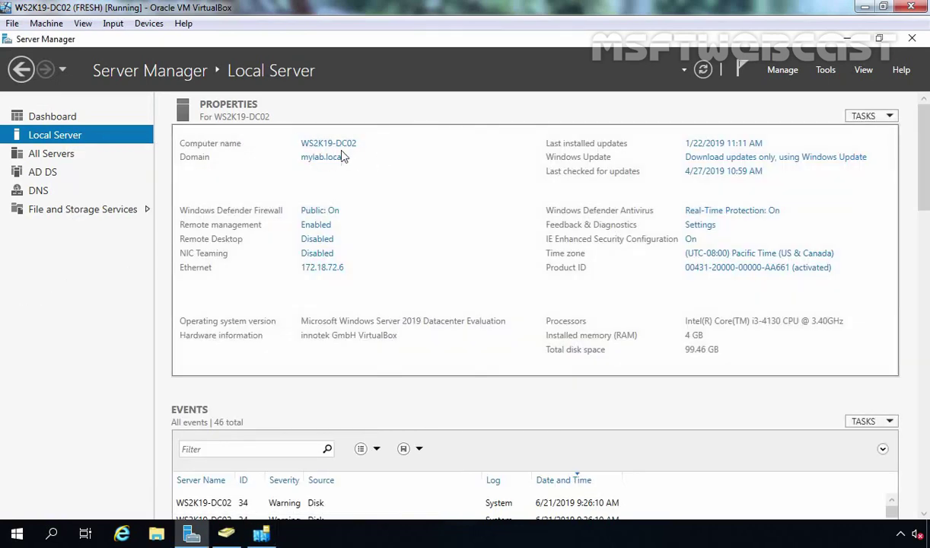
pyautogui.click(226, 532)
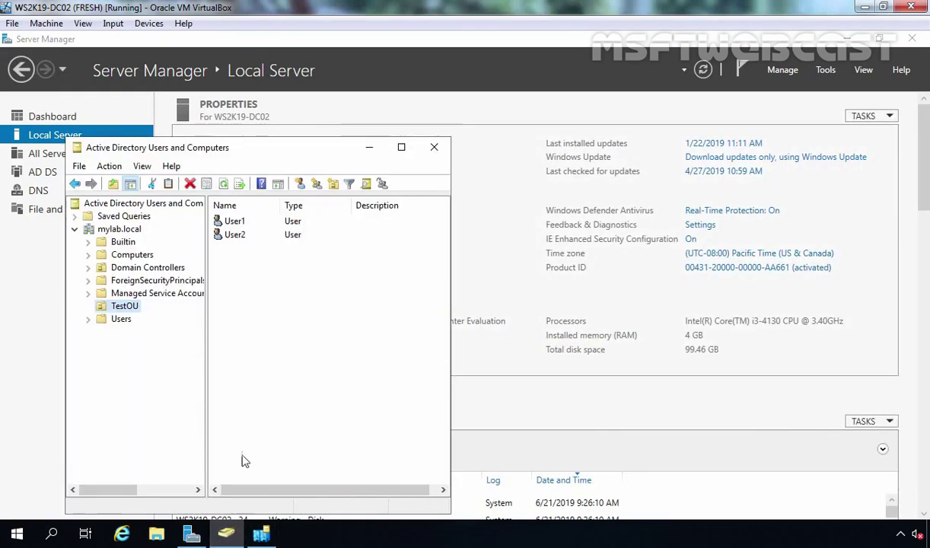
pyautogui.click(120, 229)
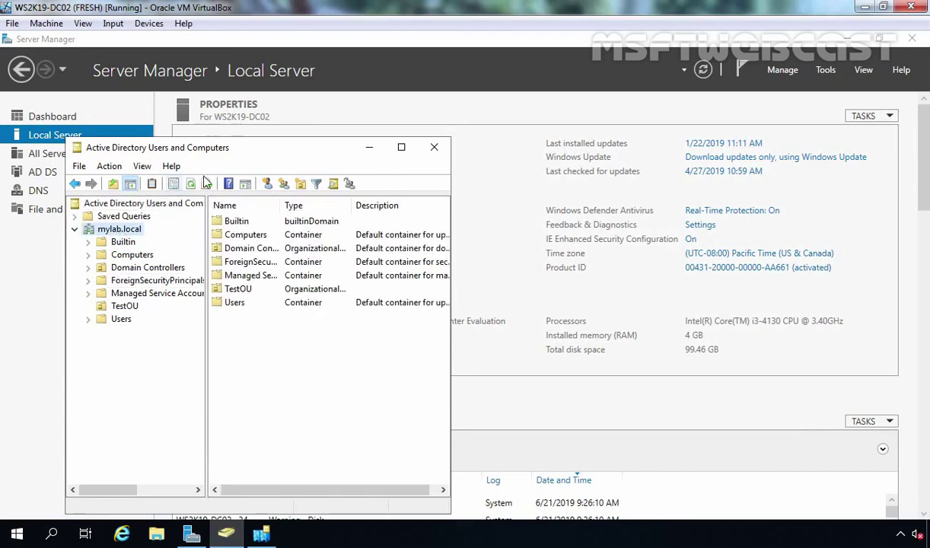
pyautogui.click(191, 185)
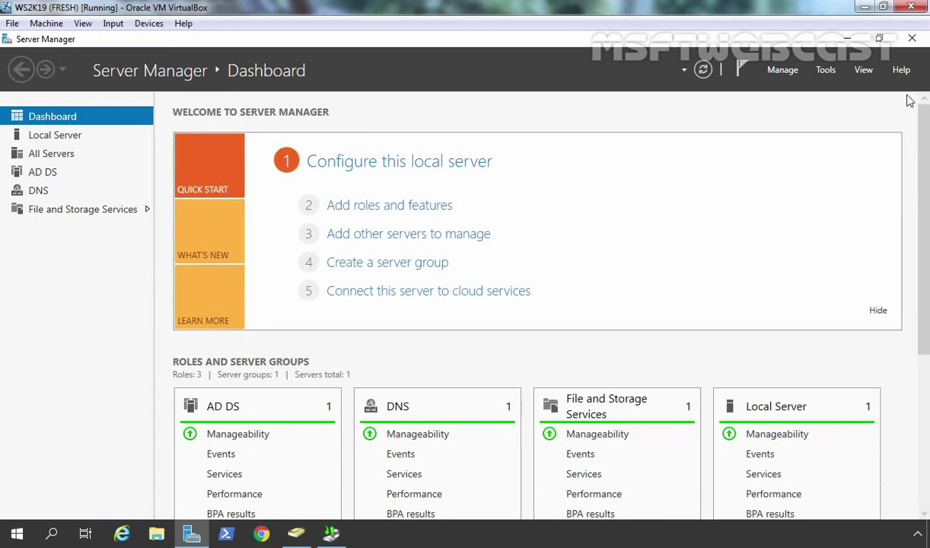
# Close Server Manager, Active Directory Users and Computers and Windows Server Backup
pyautogui.click(911, 44)
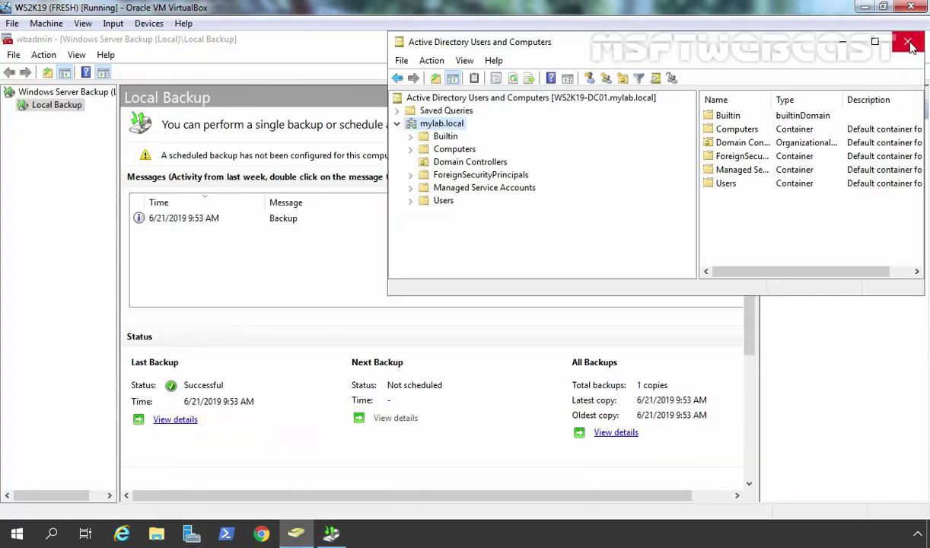
pyautogui.click(909, 43)
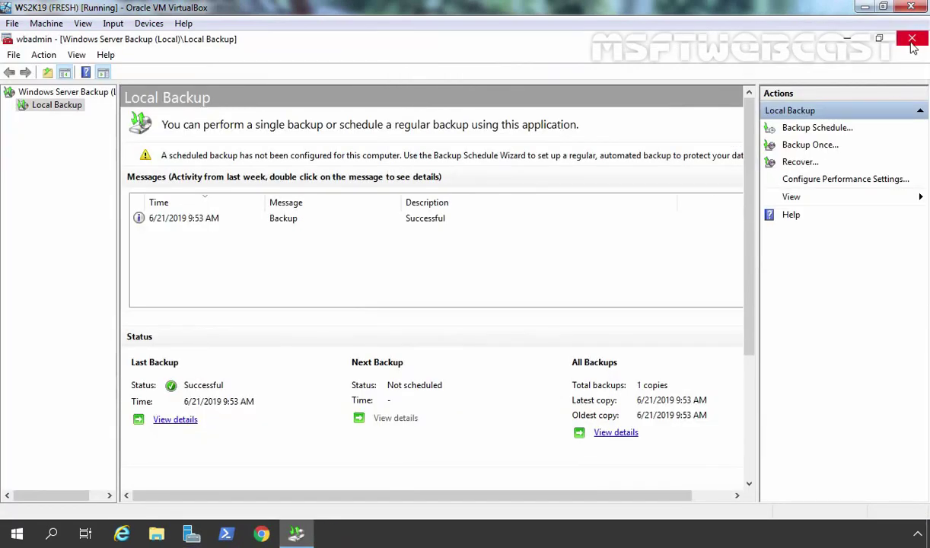
pyautogui.click(912, 40)
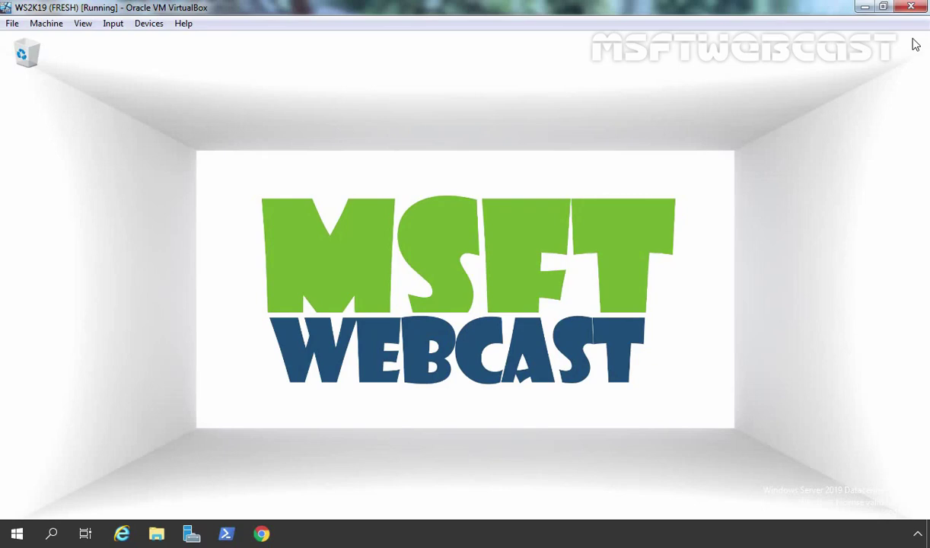
# Launch System Configuration by running msconfig
pyautogui.press('super+r')
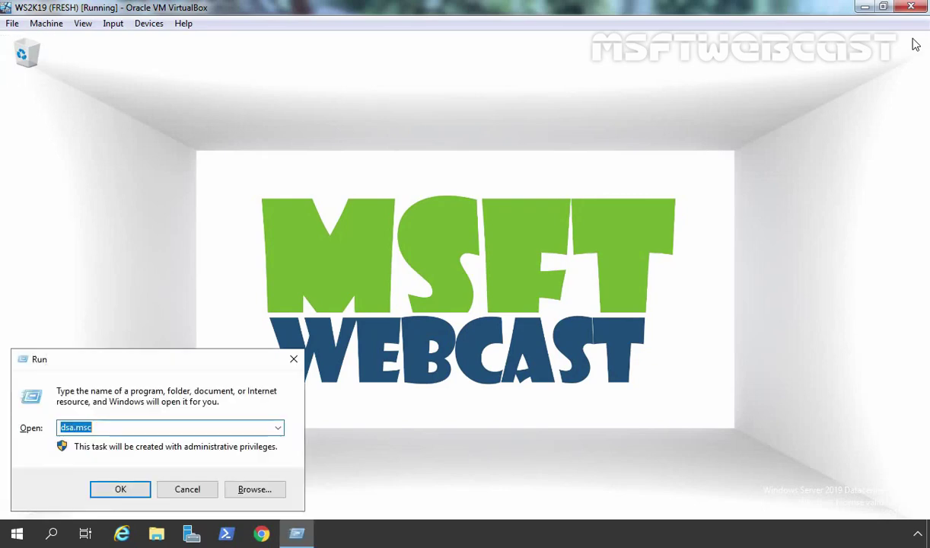
pyautogui.write('msconfig')
pyautogui.press('Return')
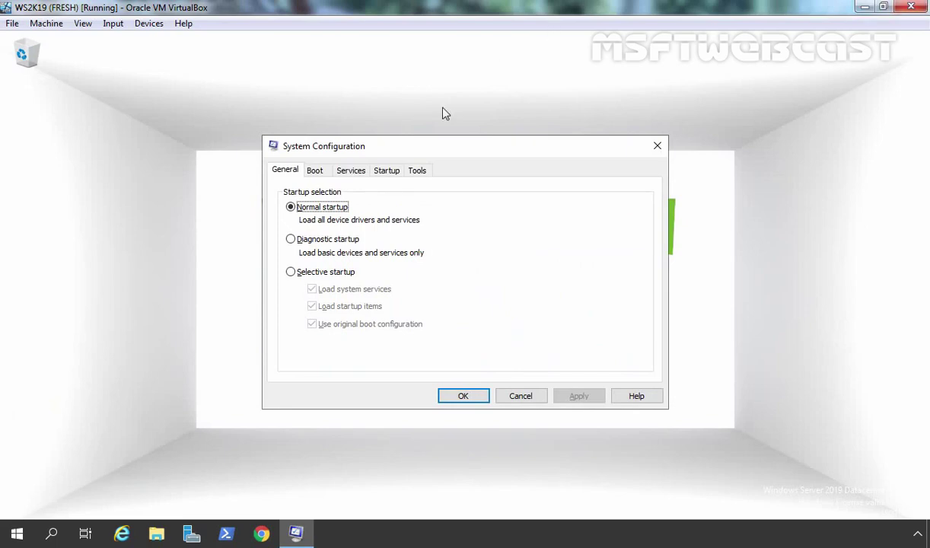
# Enable Safe boot with Active Directory repair, apply it, and restart the server
pyautogui.click(315, 171)
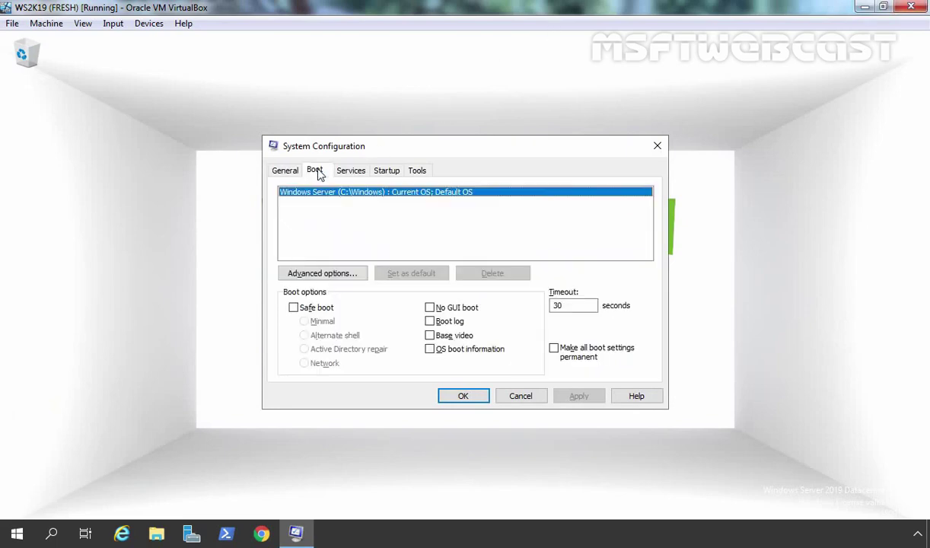
pyautogui.click(293, 308)
pyautogui.click(304, 350)
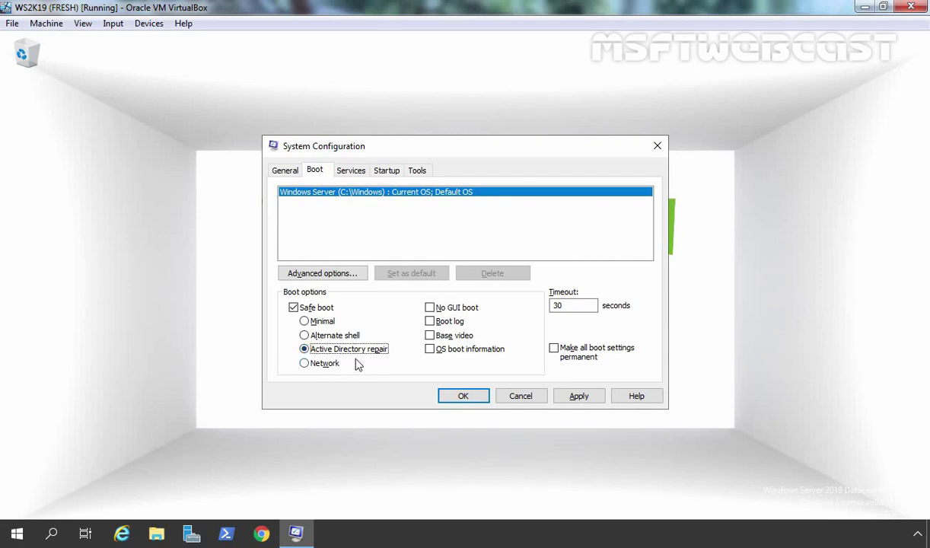
pyautogui.click(581, 399)
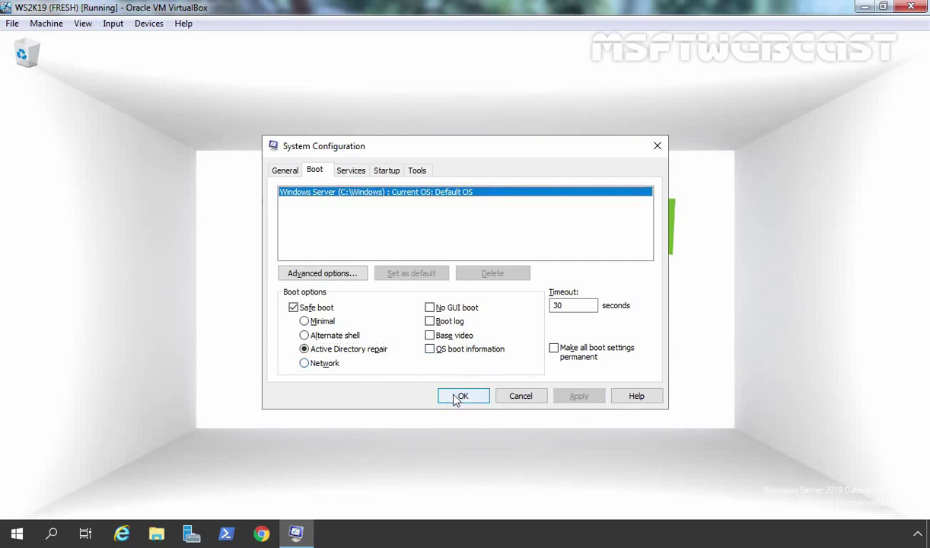
pyautogui.click(456, 395)
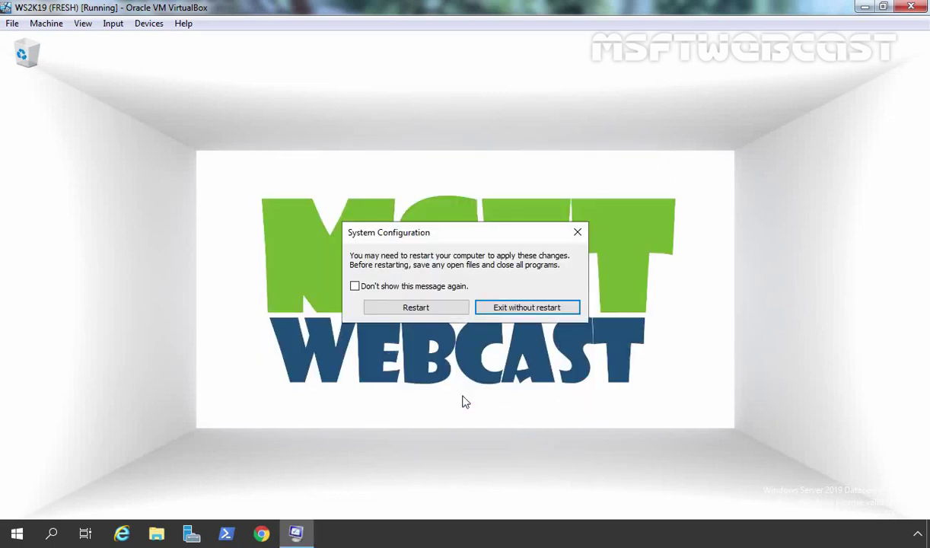
pyautogui.click(416, 308)
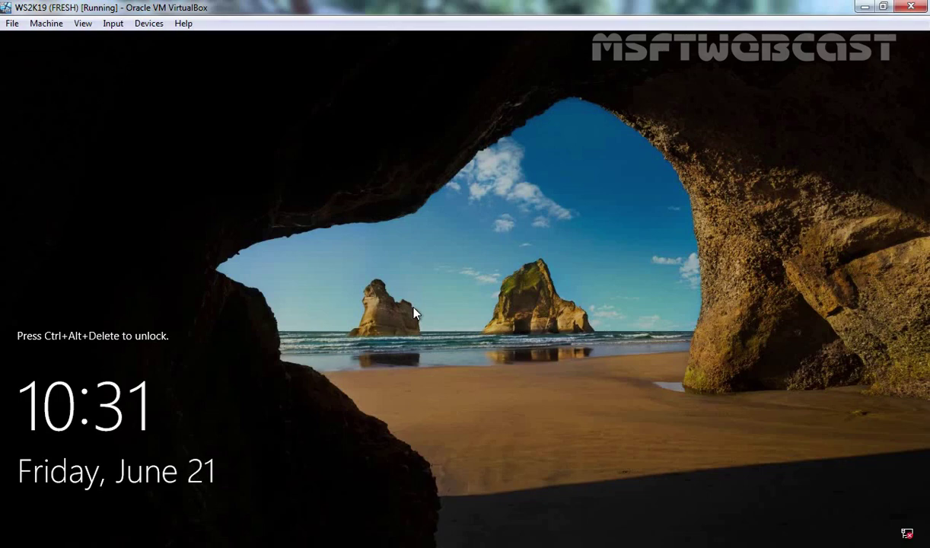
# Attempt the domain administrator sign-in and dismiss the domain-unavailable error
pyautogui.hotkey('ctrl', 'alt', 'Delete')
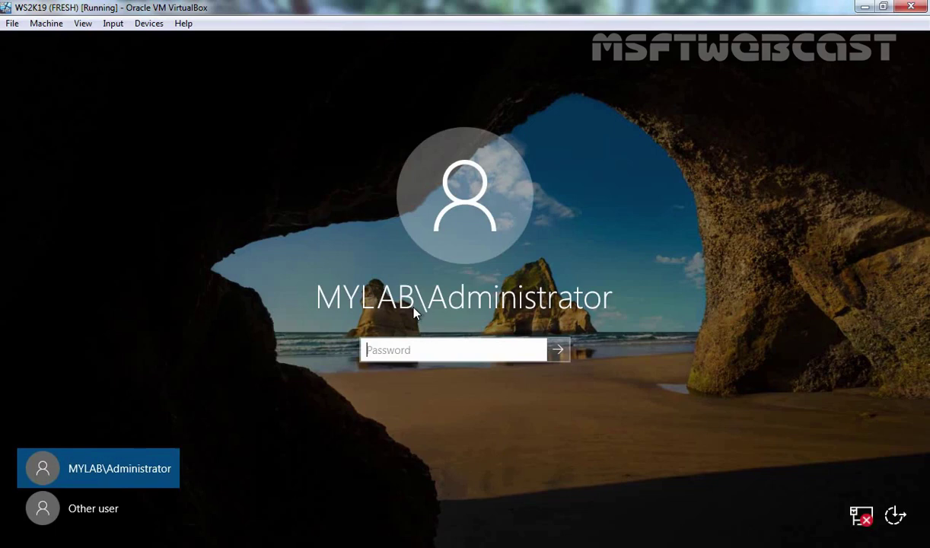
pyautogui.write('*********')
pyautogui.press('Return')
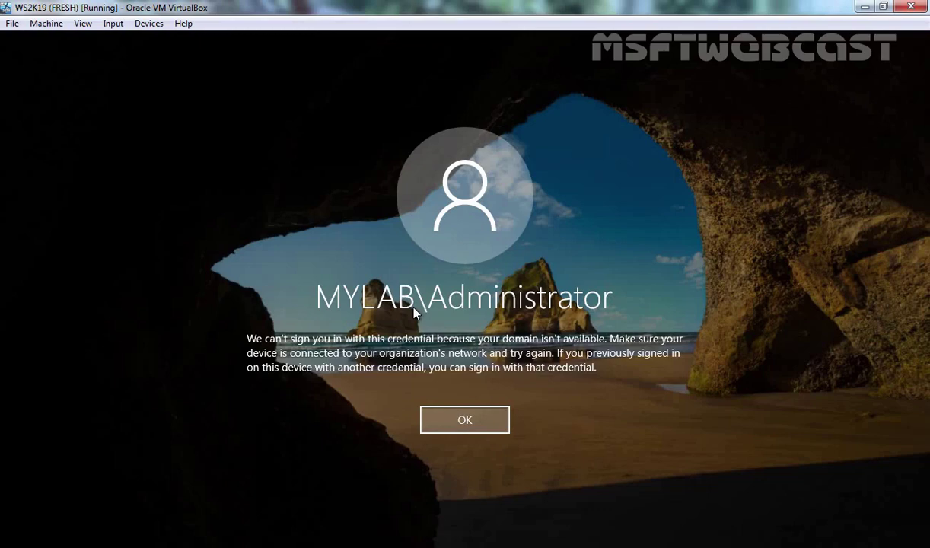
pyautogui.click(467, 420)
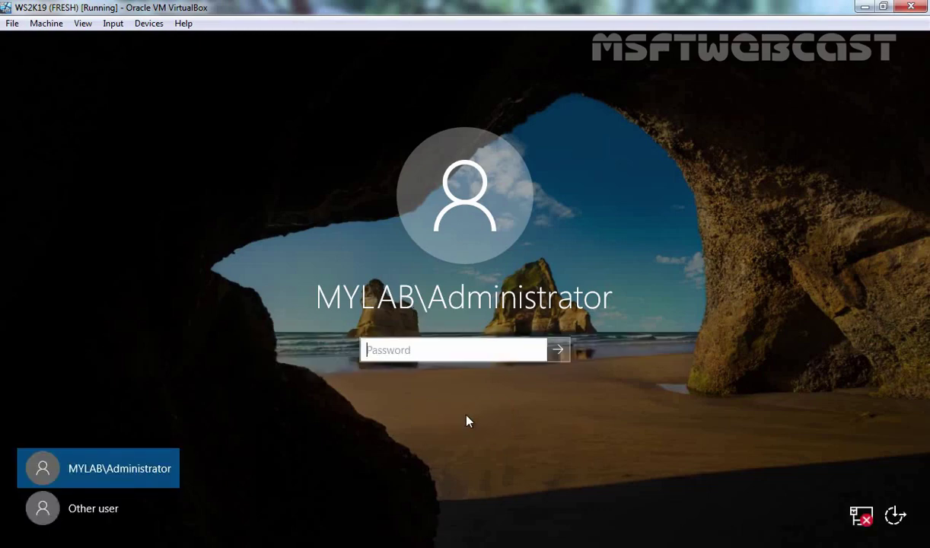
# Sign in as .\administrator with the local administrator password
pyautogui.click(89, 508)
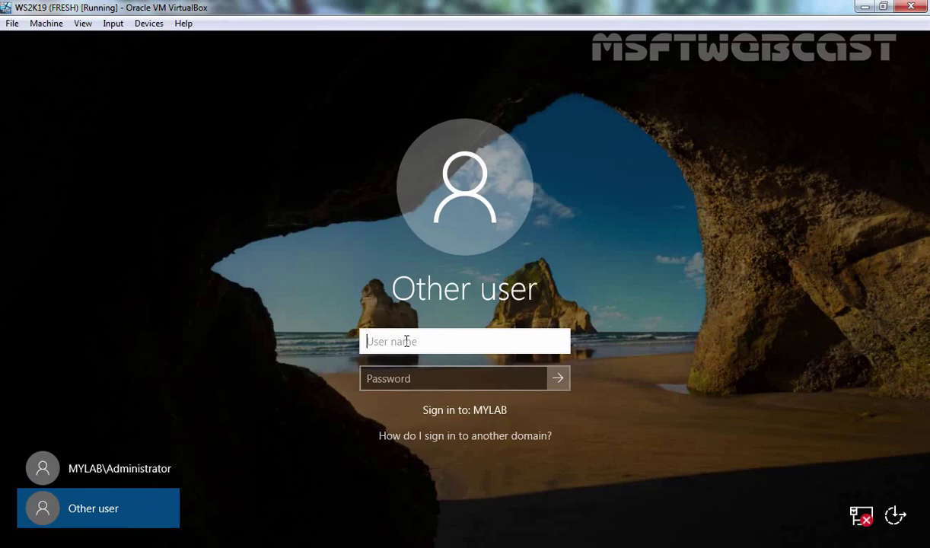
pyautogui.write('.\\administrator')
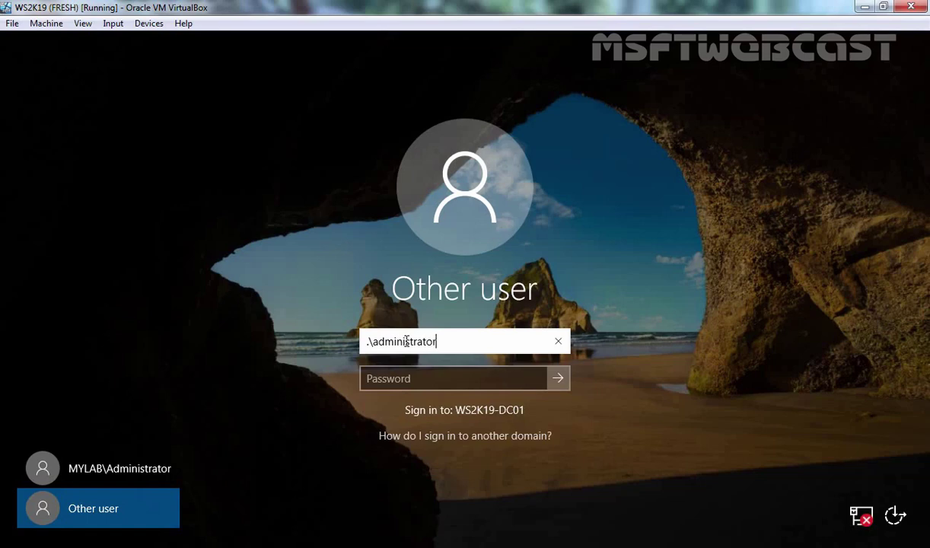
pyautogui.press('Tab')
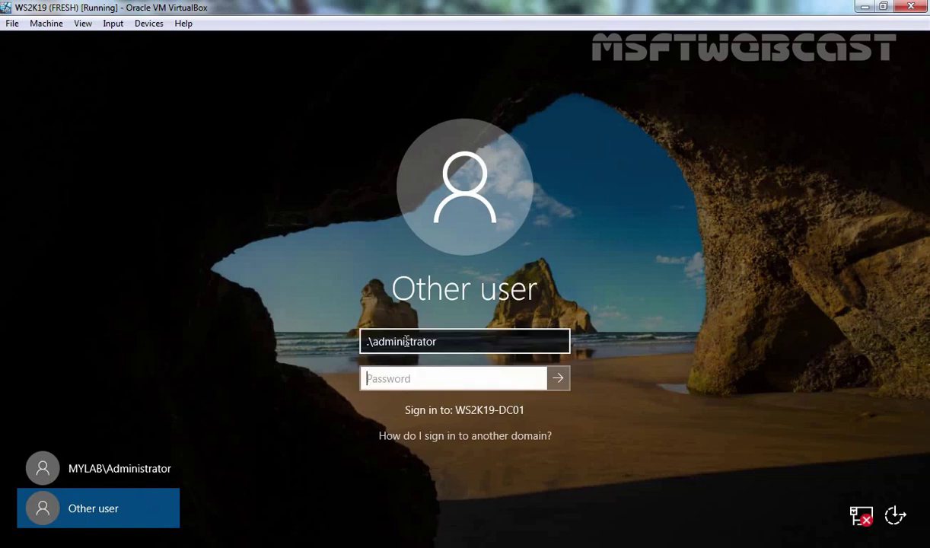
pyautogui.write('**********')
pyautogui.press('Return')
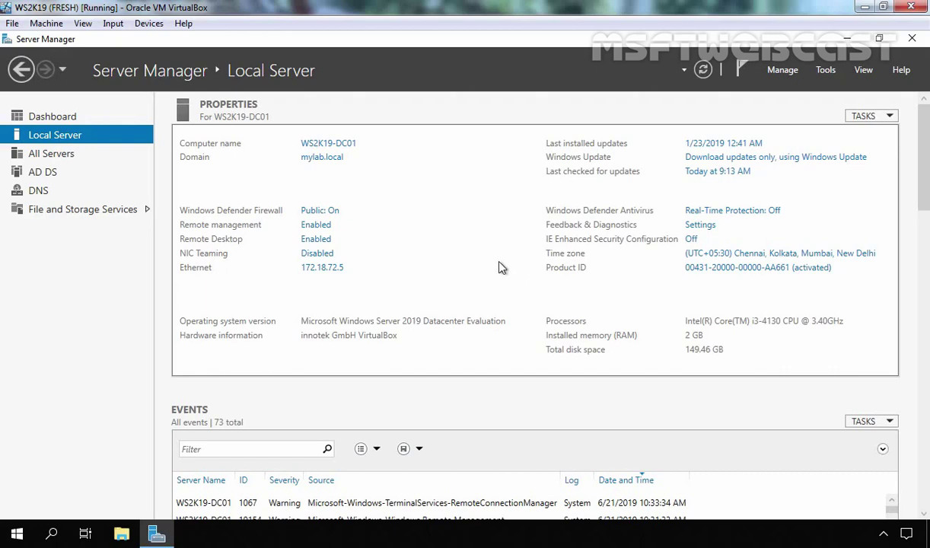
# Launch Windows Server Backup, select Local Backup, and start the Recovery Wizard
pyautogui.click(830, 69)
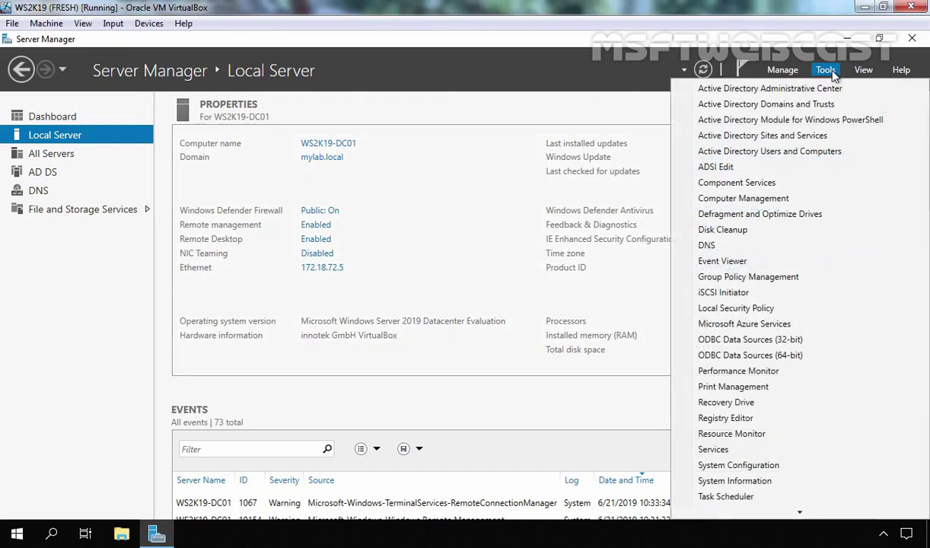
pyautogui.scroll(-2, 846, 337)
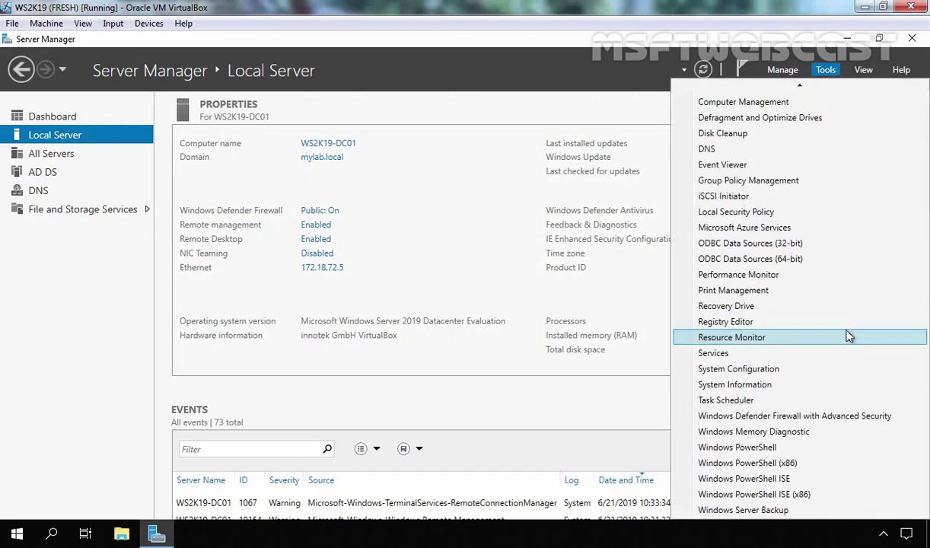
pyautogui.click(743, 512)
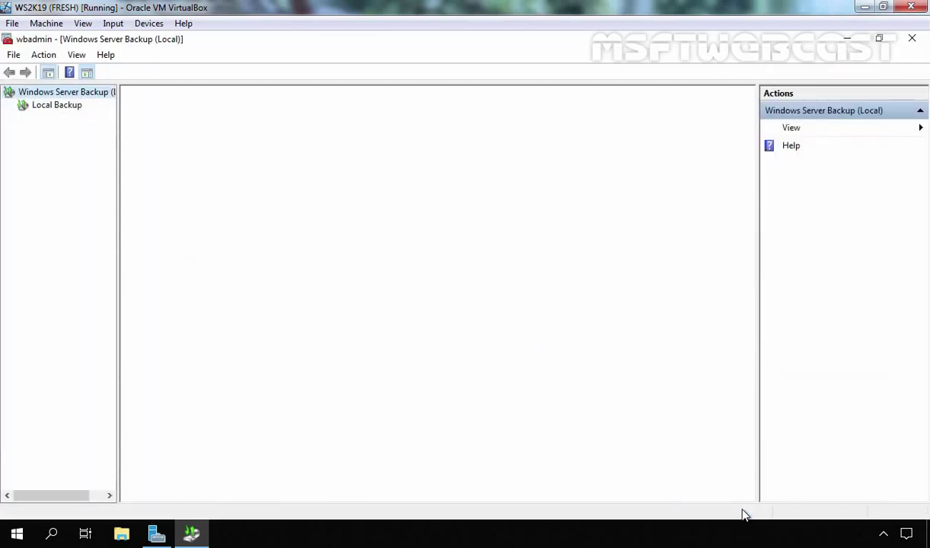
pyautogui.click(51, 111)
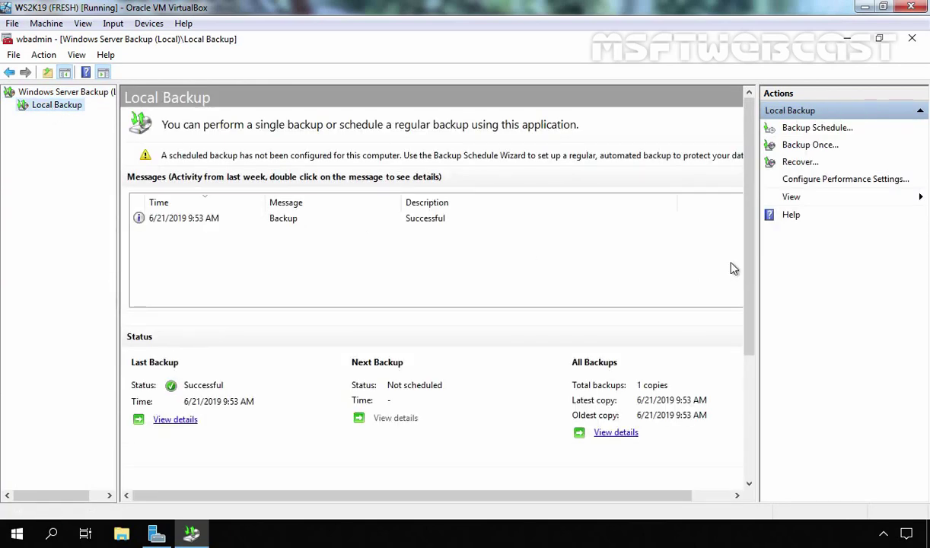
pyautogui.click(799, 162)
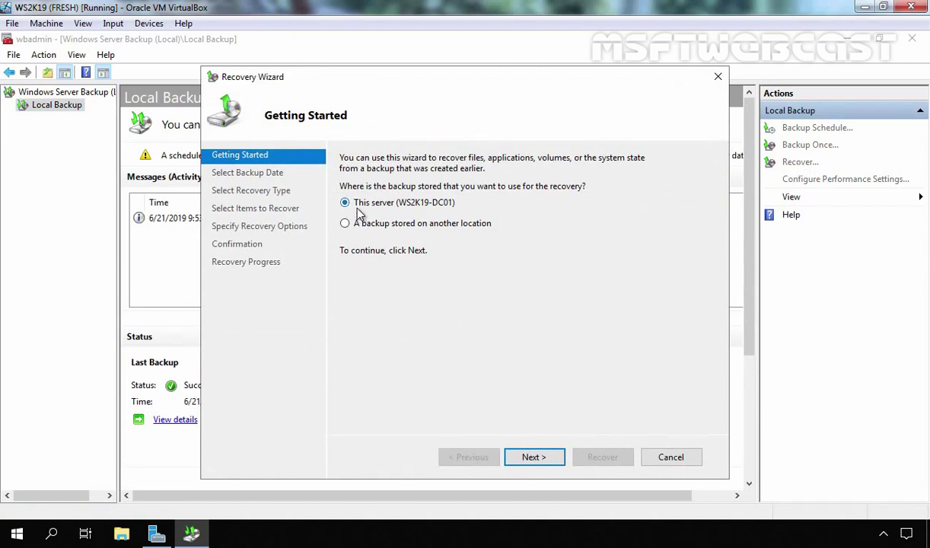
pyautogui.click(122, 536)
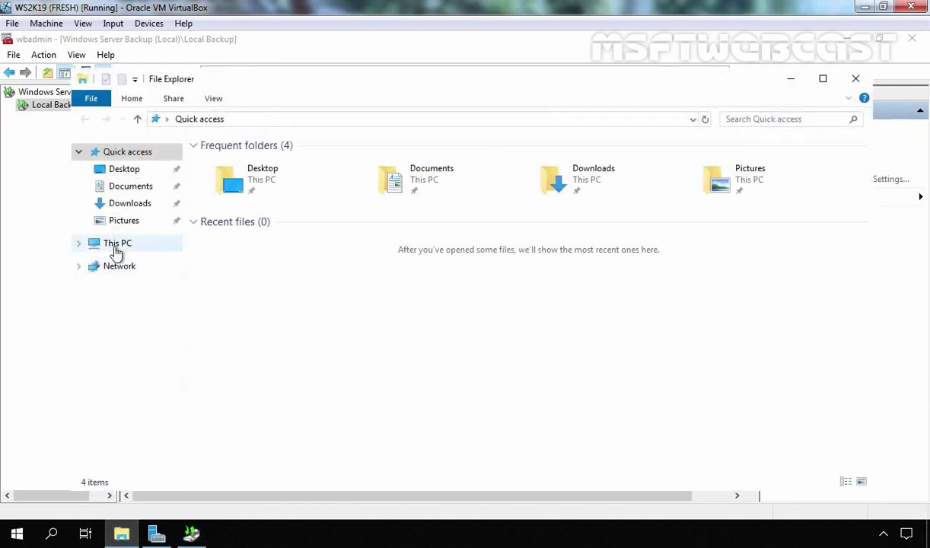
pyautogui.click(116, 244)
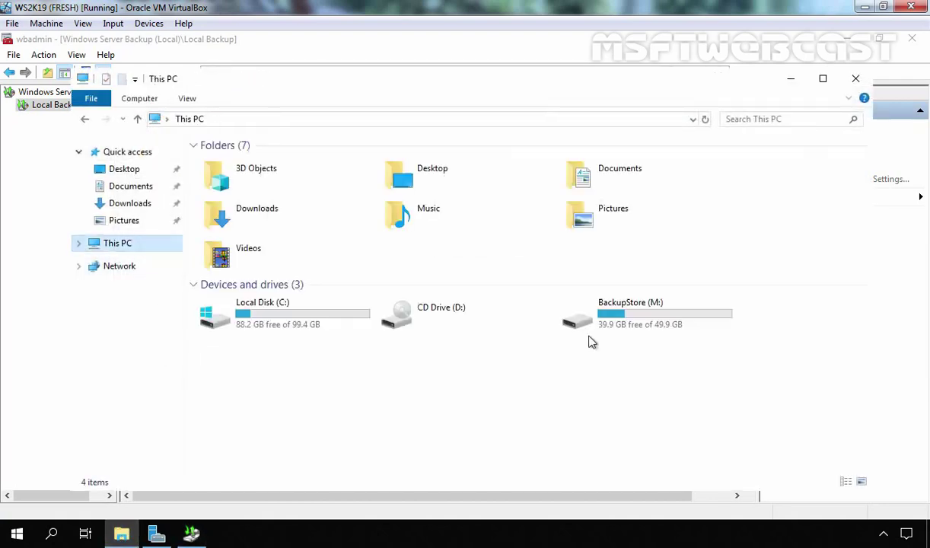
pyautogui.doubleClick(643, 320)
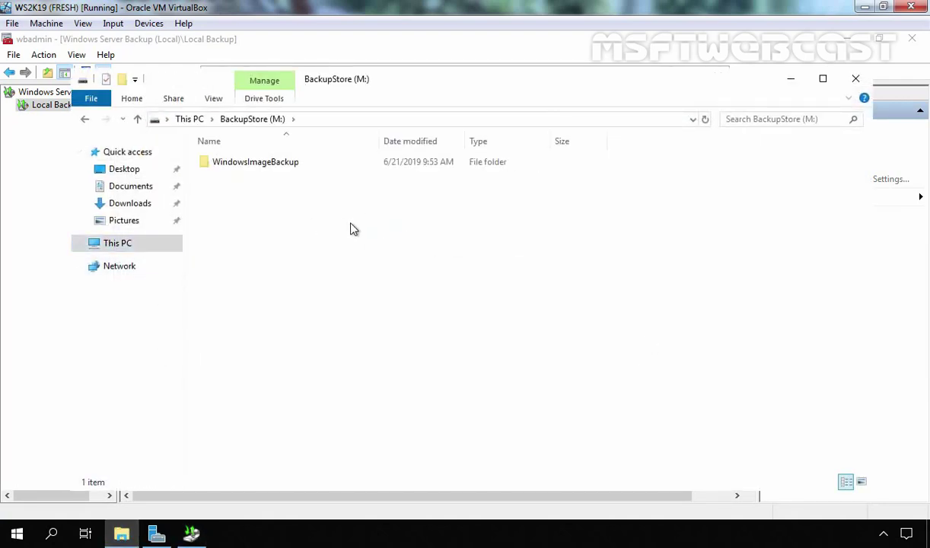
pyautogui.doubleClick(247, 169)
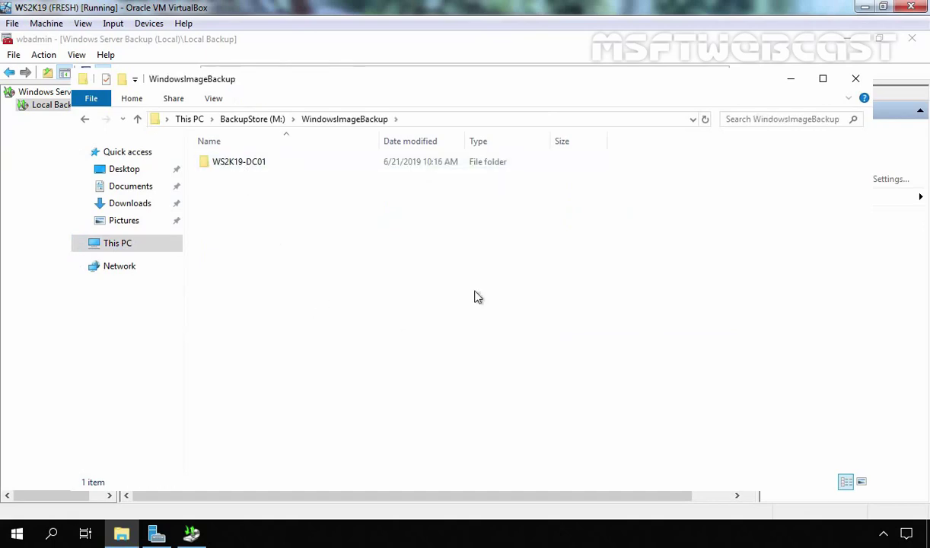
pyautogui.click(791, 81)
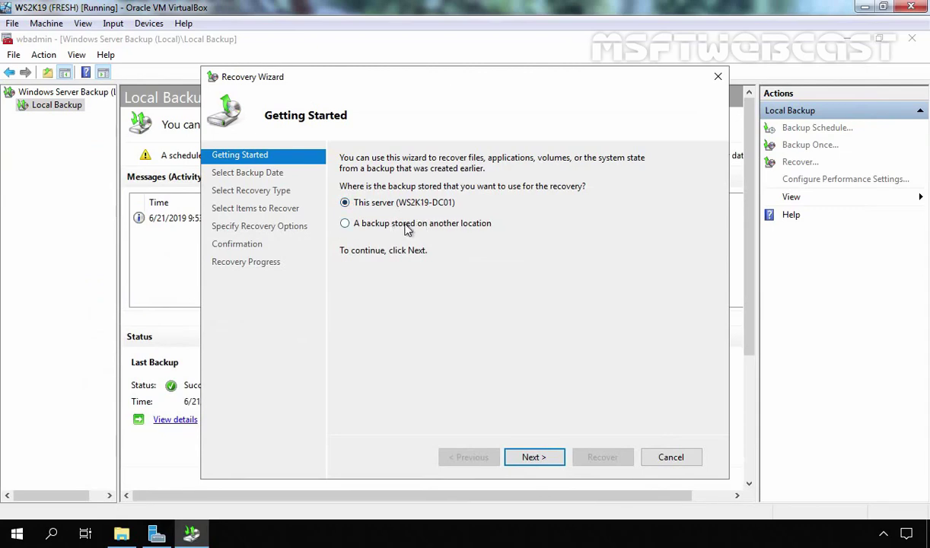
# Use this server's 6/21/2019 9:53 AM backup and choose System state to recover
pyautogui.click(535, 460)
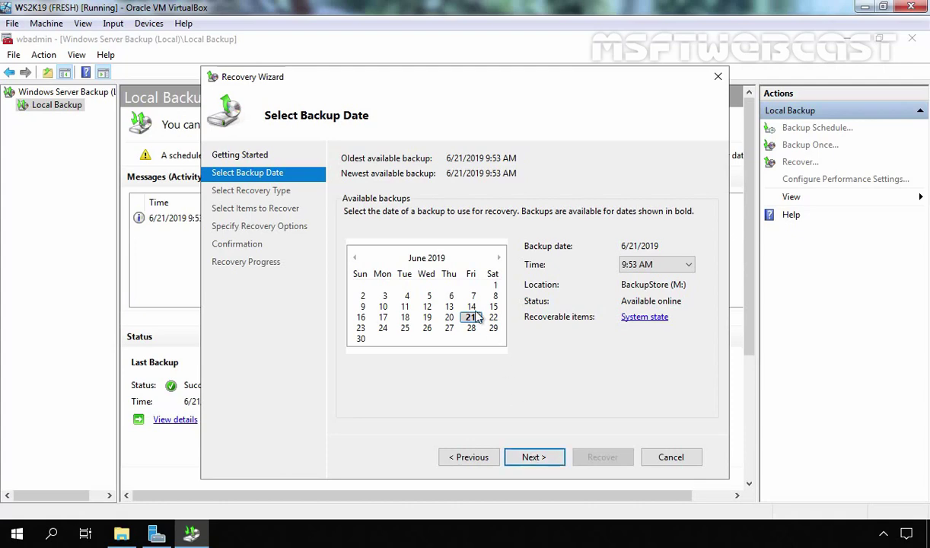
pyautogui.click(689, 268)
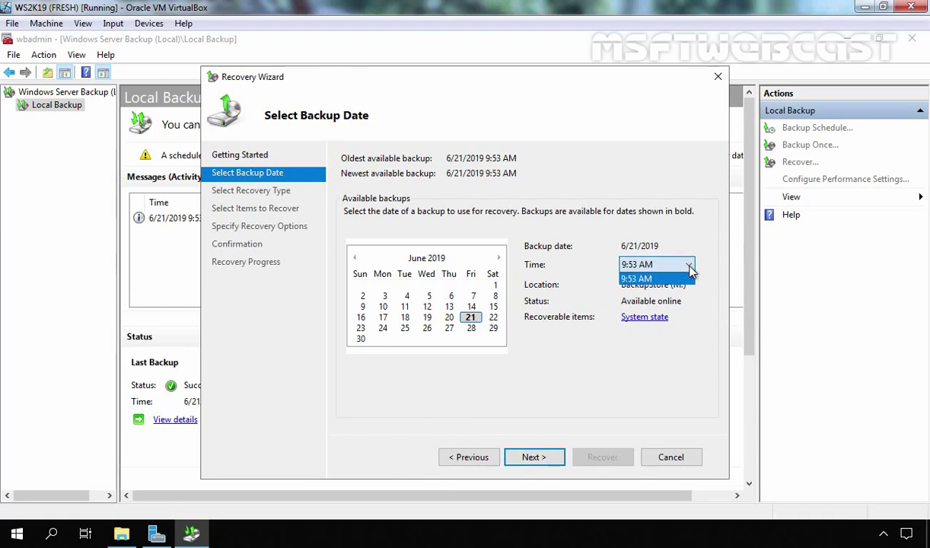
pyautogui.click(685, 278)
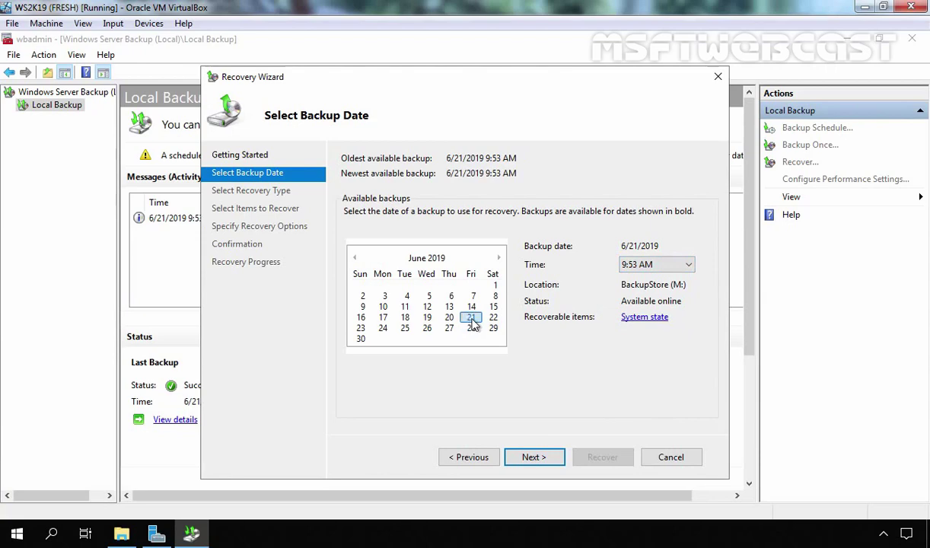
pyautogui.click(535, 459)
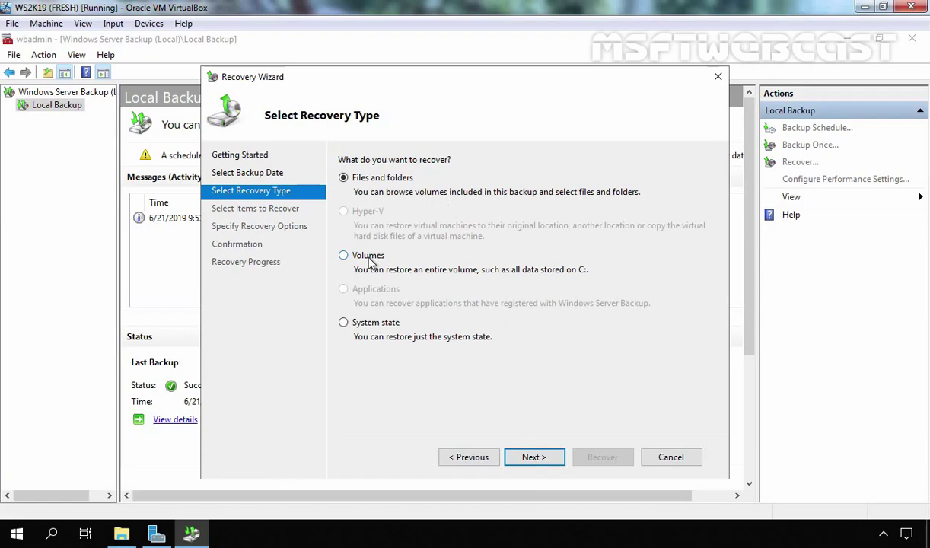
pyautogui.click(344, 323)
pyautogui.click(535, 459)
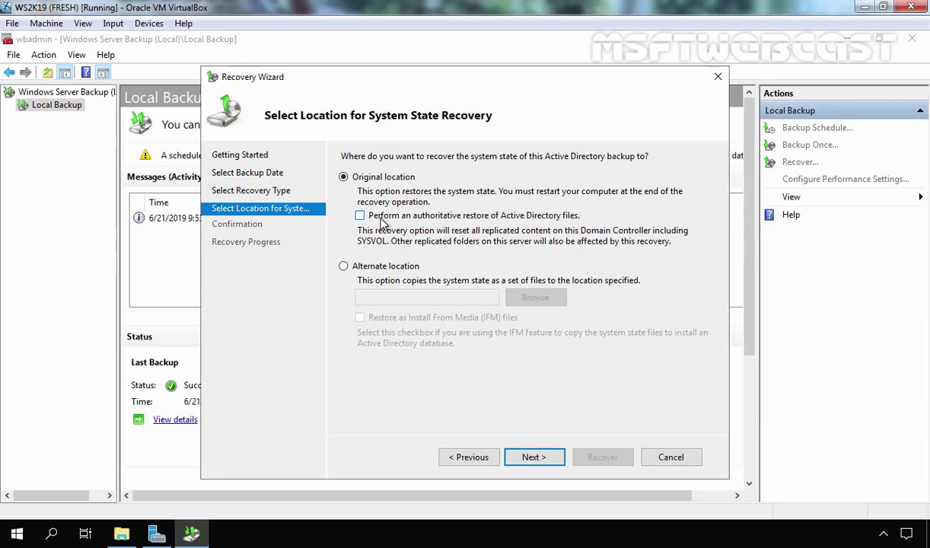
# Keep Original location, acknowledge the re-synchronization warning, and confirm the non-authoritative recovery
pyautogui.click(537, 457)
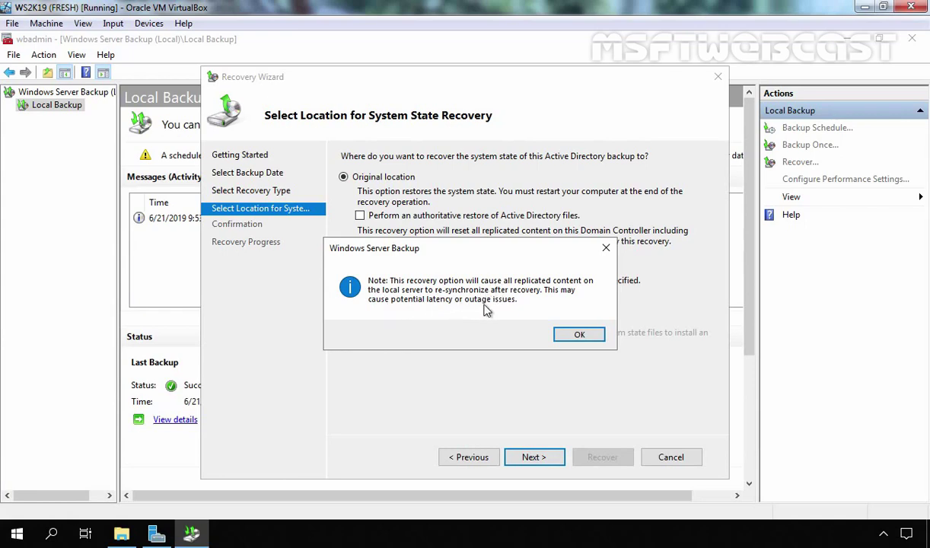
pyautogui.click(587, 335)
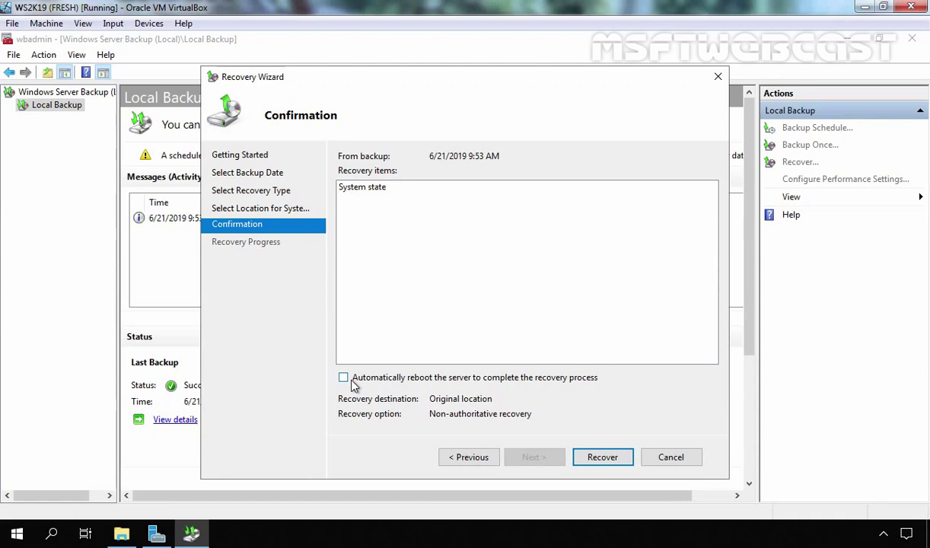
pyautogui.click(600, 459)
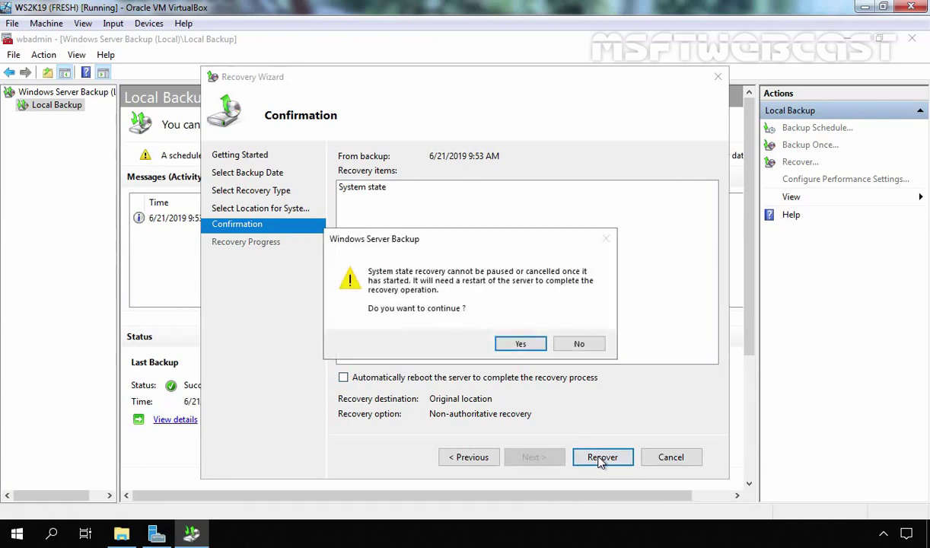
pyautogui.click(521, 344)
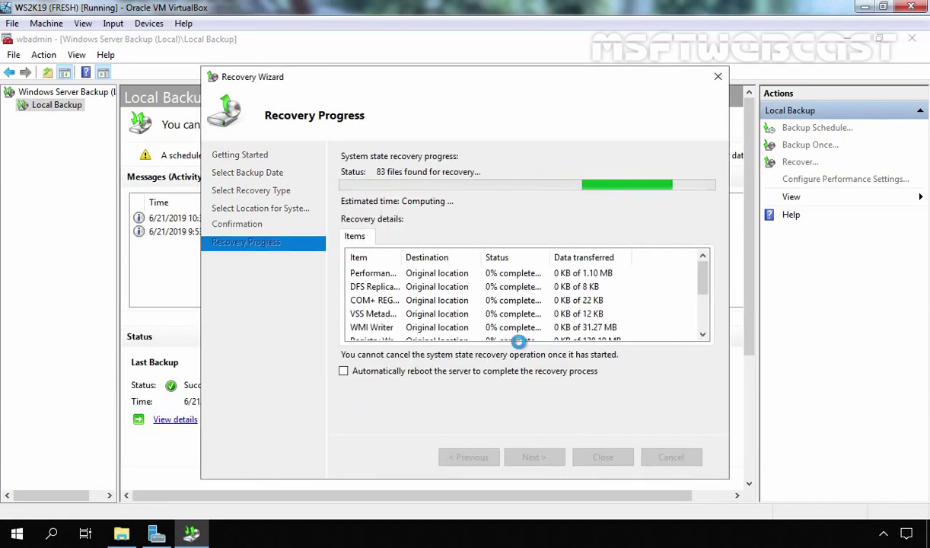
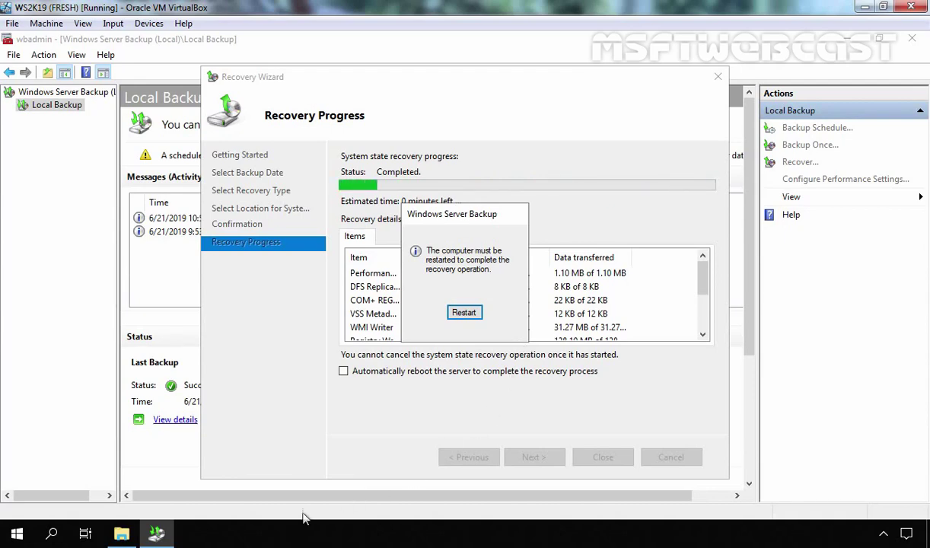
# Bring up the Start button's system tools menu once the recovery reports Completed
pyautogui.rightClick(18, 536)
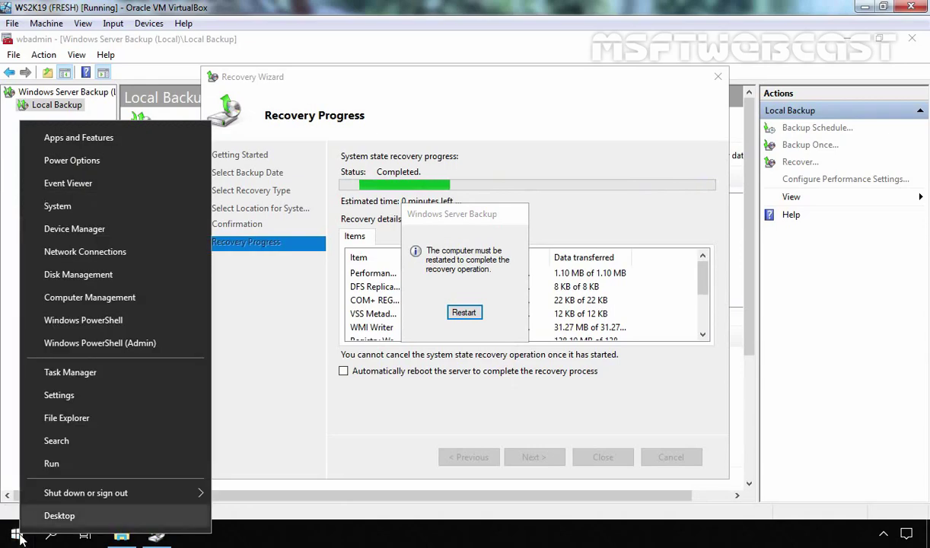
# Start ntdsutil in an elevated PowerShell and activate the ntds instance
pyautogui.click(70, 346)
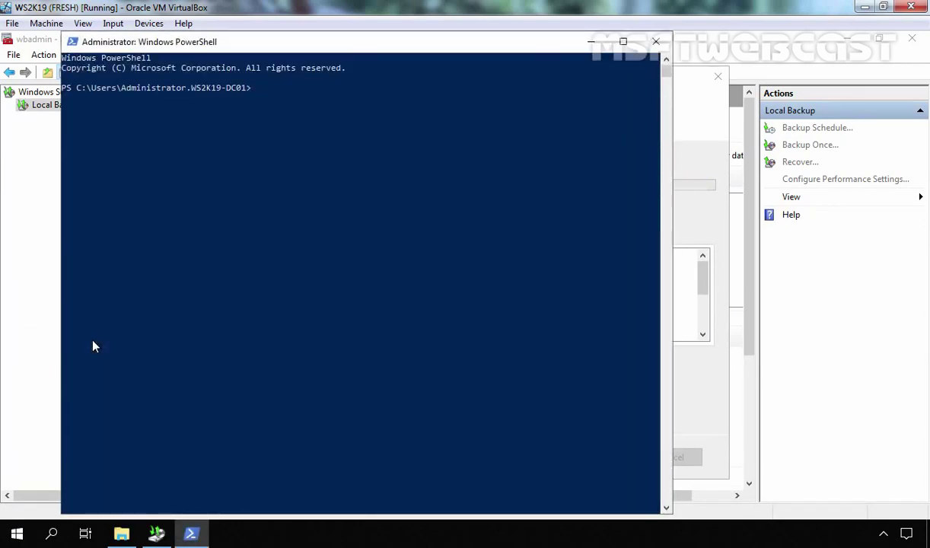
pyautogui.write('ntdsutil')
pyautogui.press('Return')
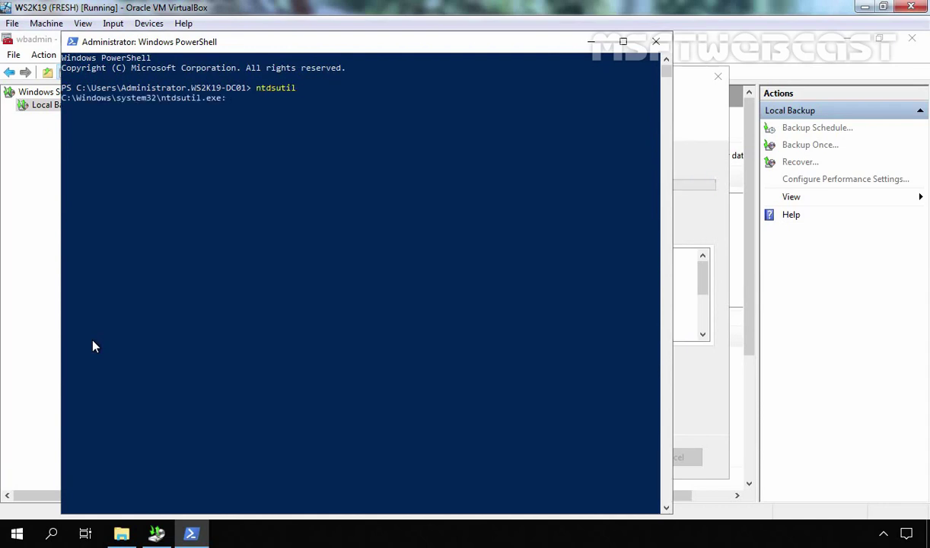
pyautogui.write('activate instance ntds')
pyautogui.press('Return')
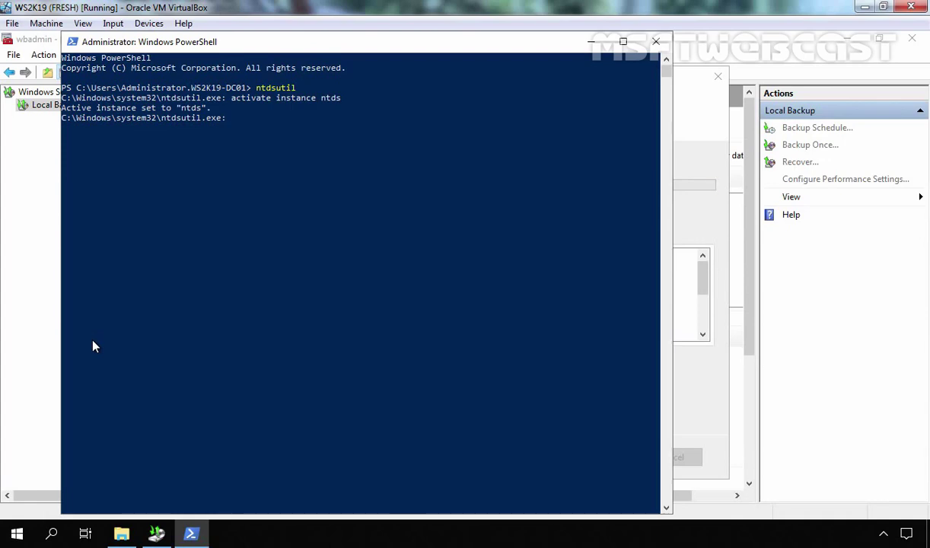
# Enter ntdsutil's authoritative restore mode and list its available commands with help
pyautogui.write('authoritative restore')
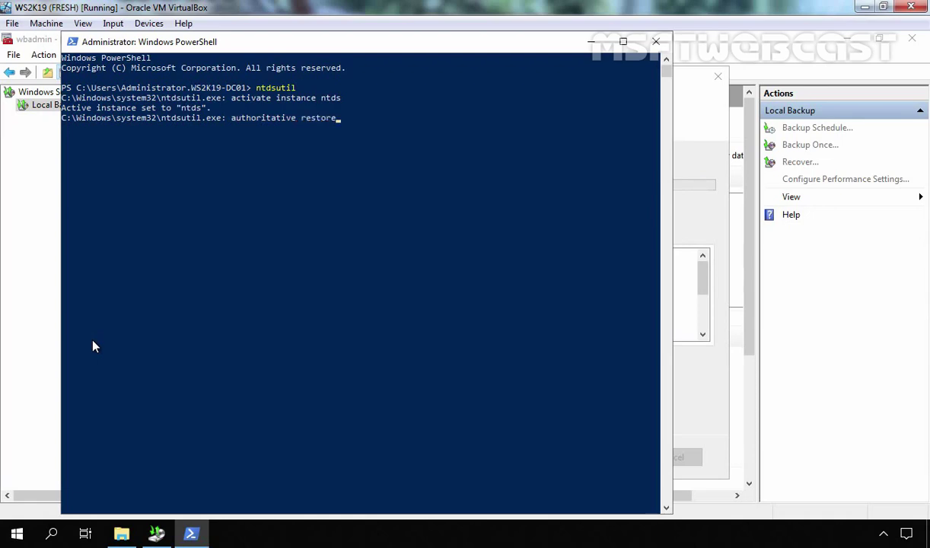
pyautogui.press('Return')
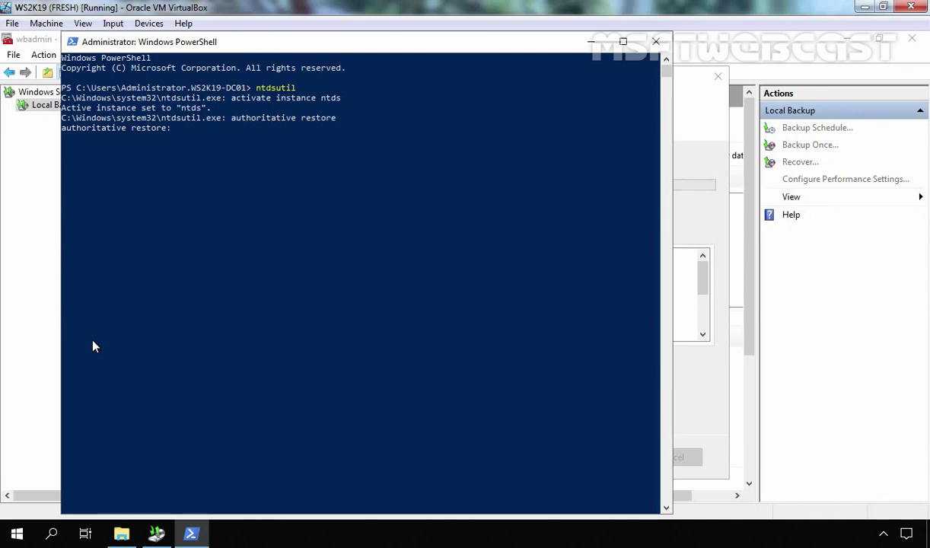
pyautogui.write('help')
pyautogui.press('Return')
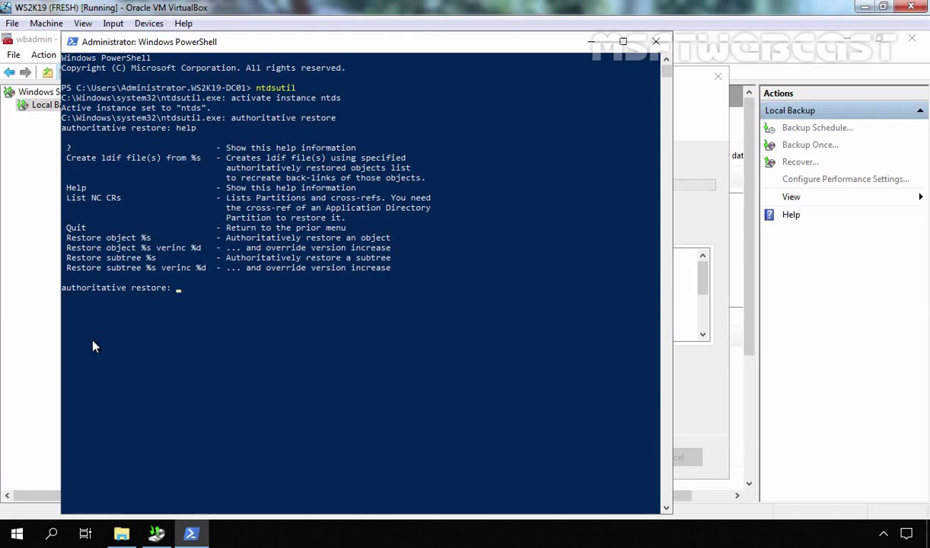
# Authoritatively restore subtree ou=testou,dc=mylab,dc=local and confirm, updating 3 records
pyautogui.write('restore')
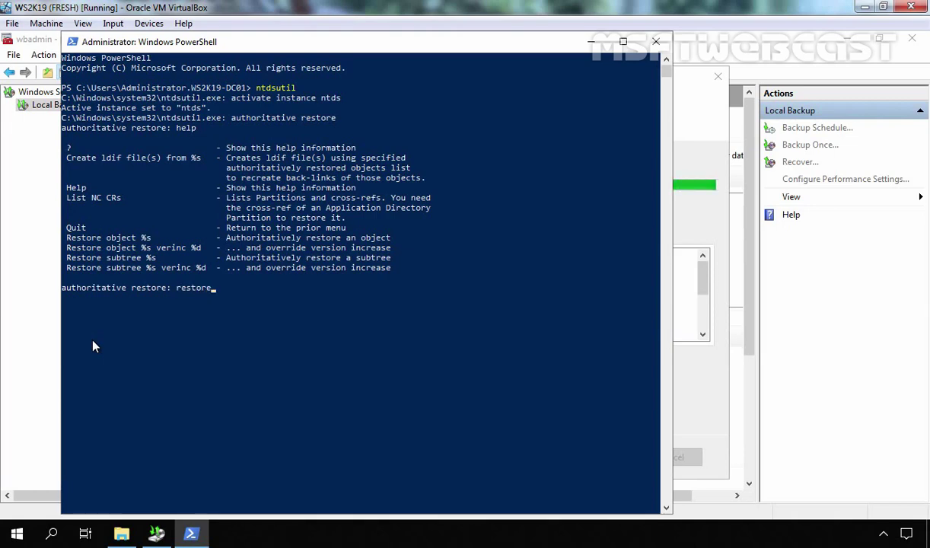
pyautogui.write(' subtree ')
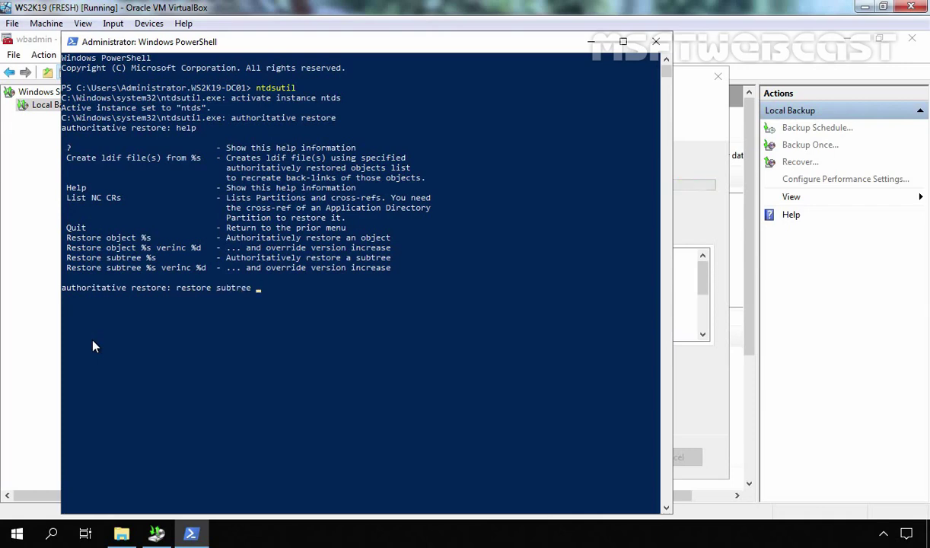
pyautogui.write('ou=testou,dc=mylab,dc=local')
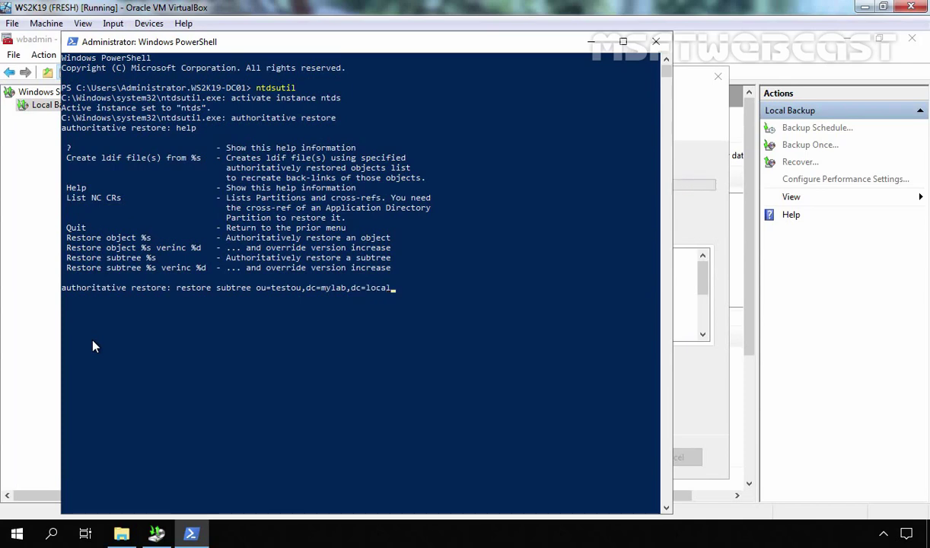
pyautogui.press('Return')
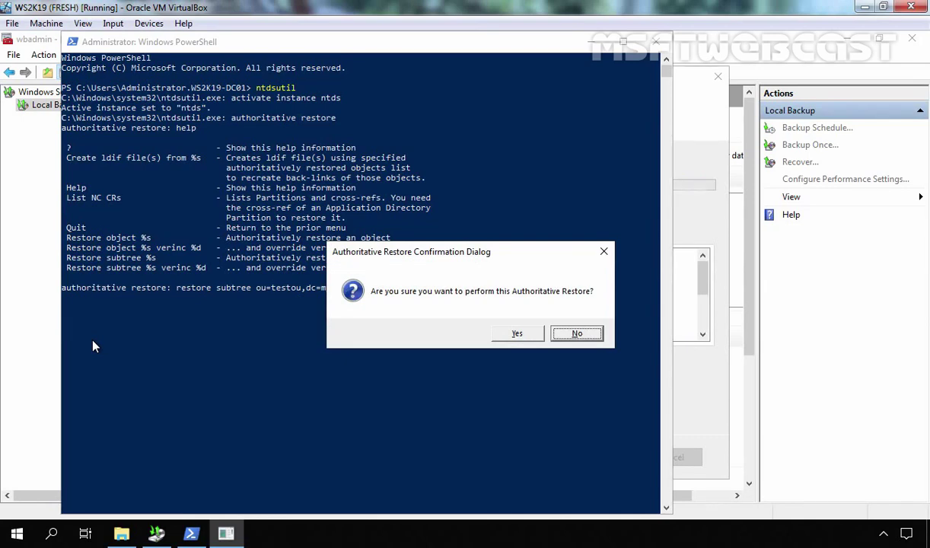
pyautogui.click(520, 336)
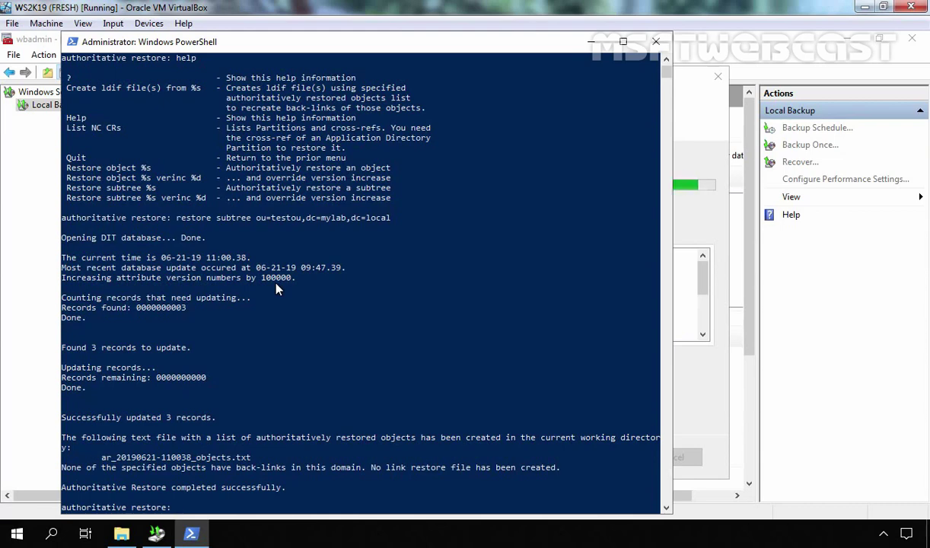
pyautogui.write('restore object')
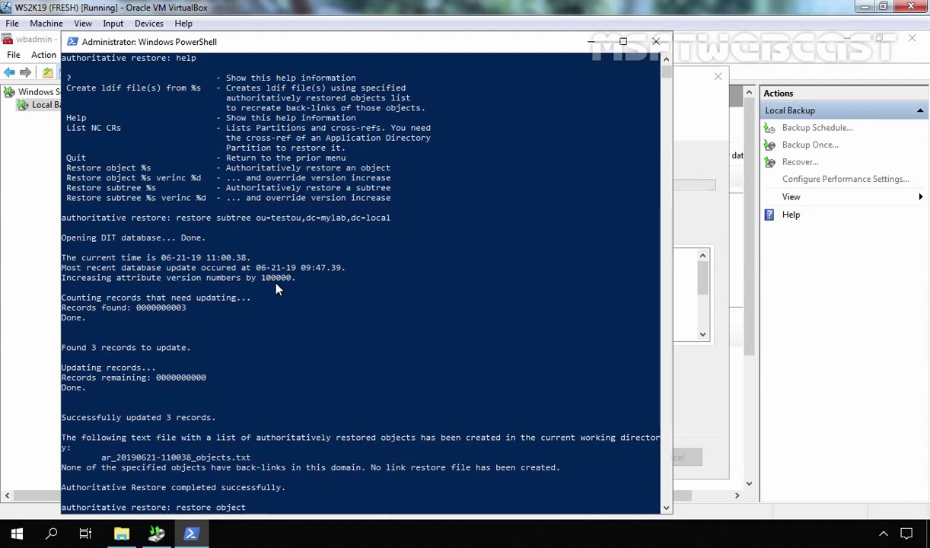
# Restore object cn=user1,ou=testou,dc=mylab,dc=local authoritatively and confirm the prompt
pyautogui.write('cn=user1,ou=testou,dc')
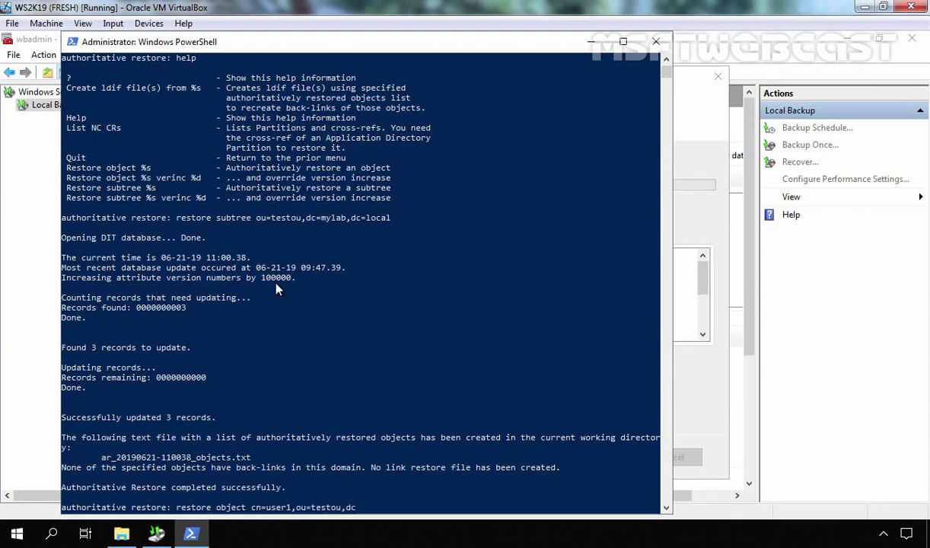
pyautogui.write('=mylab,dc=local')
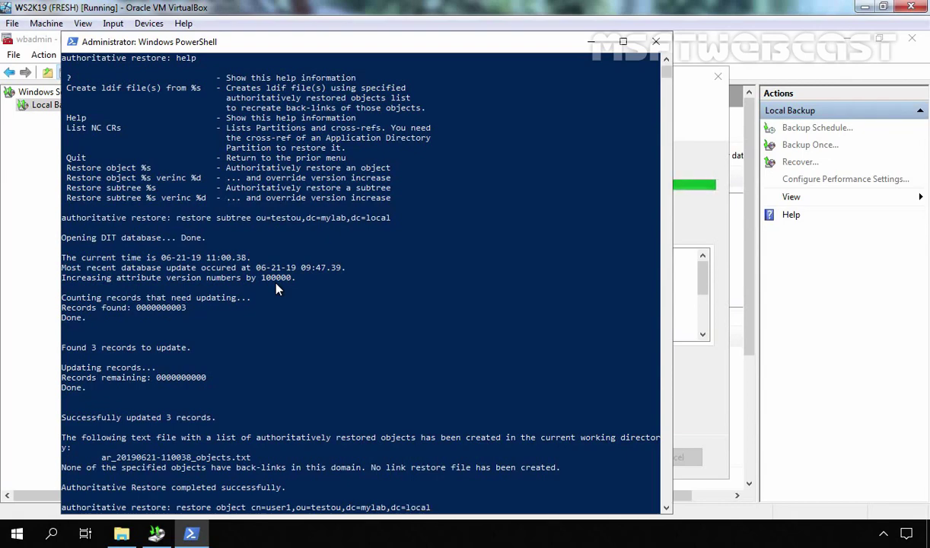
pyautogui.press('Return')
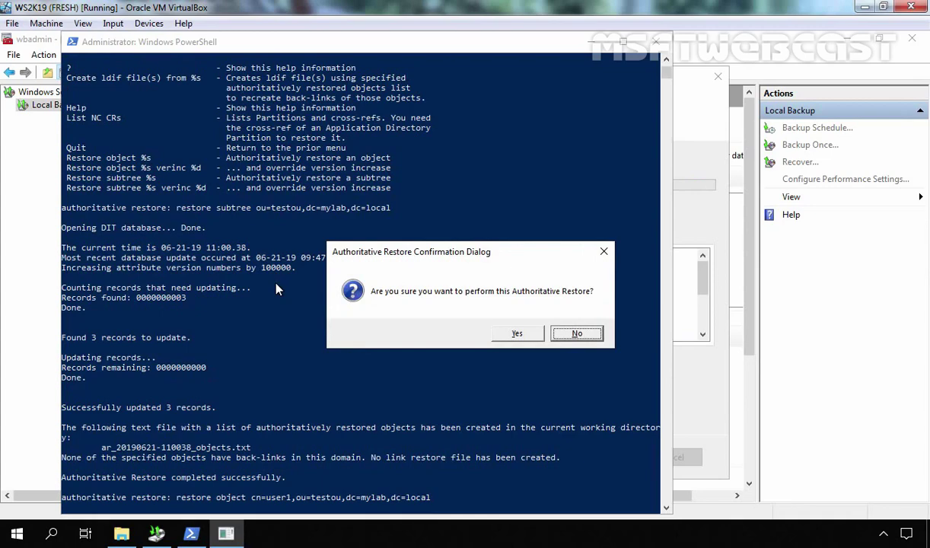
pyautogui.click(522, 335)
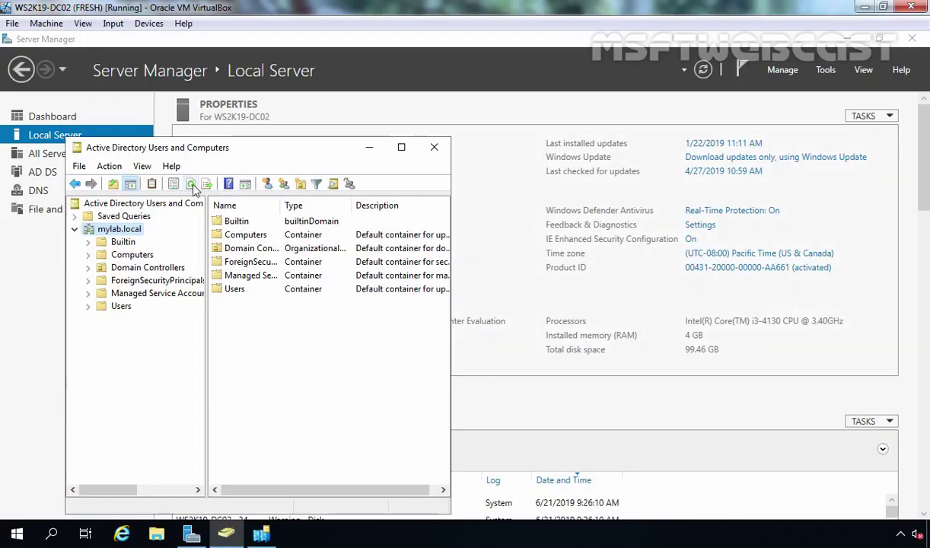
# Refresh the mylab.local container list in ADUC, which still shows no TestOU
pyautogui.click(191, 185)
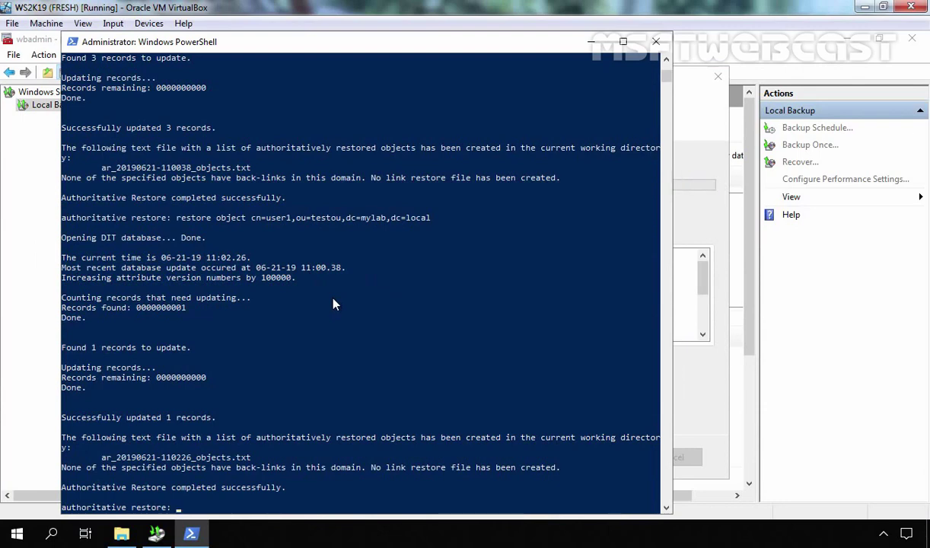
# Quit the authoritative restore prompt and ntdsutil, then exit PowerShell
pyautogui.write('q')
pyautogui.press('Return')
pyautogui.write('q')
pyautogui.press('Return')
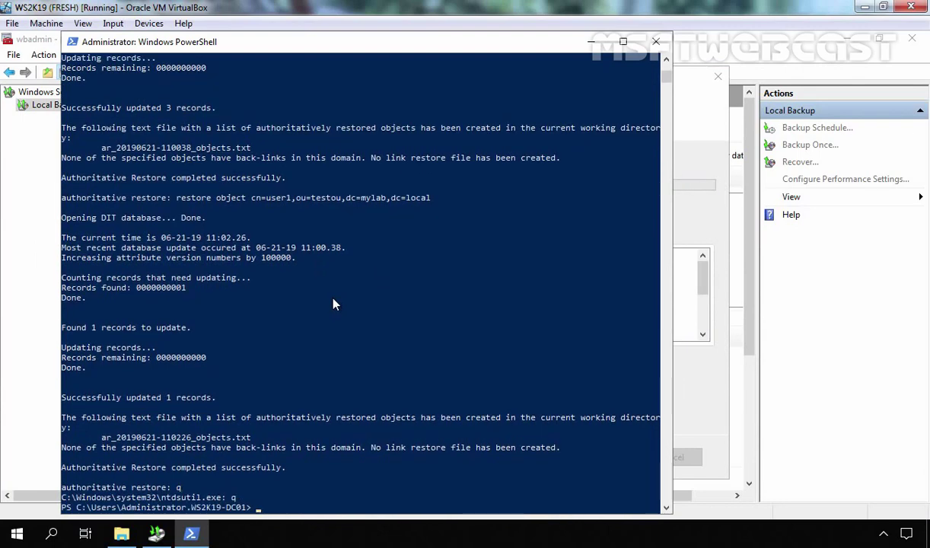
pyautogui.write('exit')
pyautogui.press('Return')
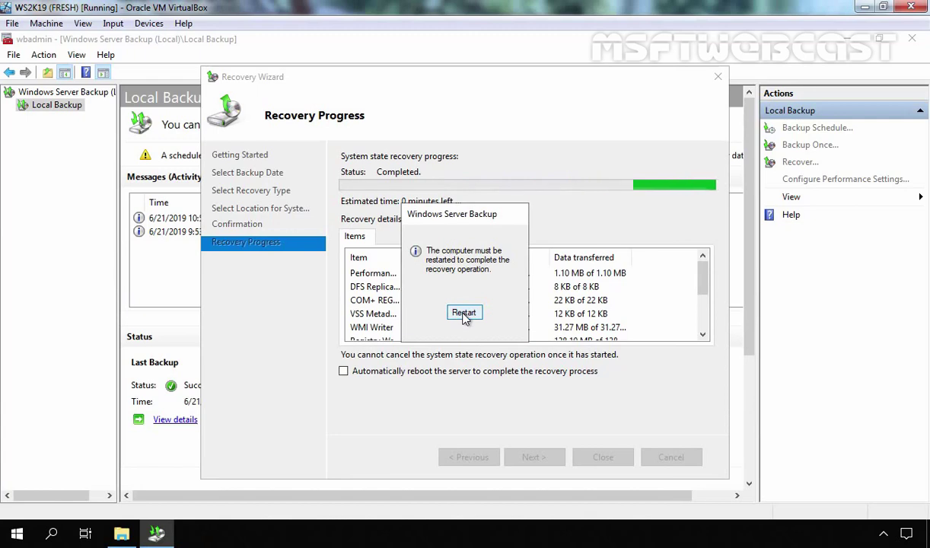
# Set msconfig to Normal startup, apply it, and restart the server
pyautogui.press('super+r')
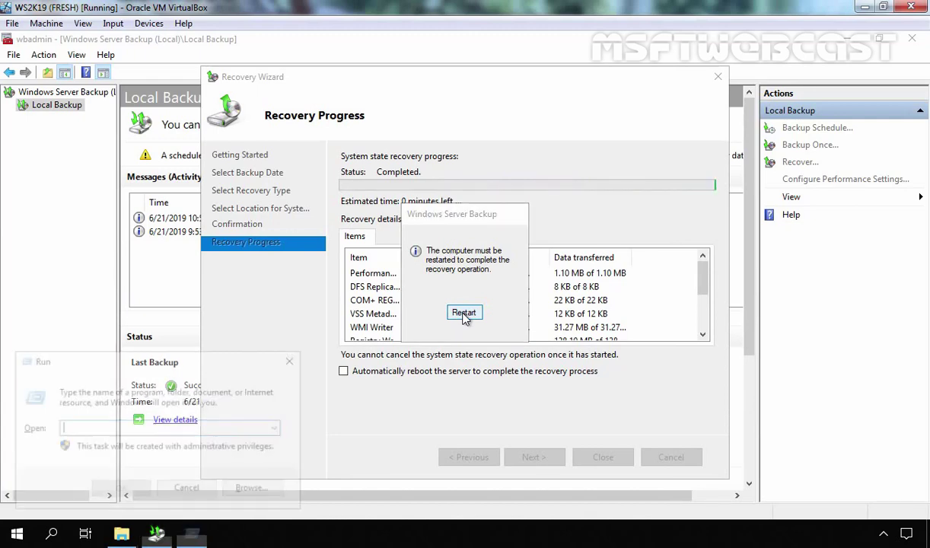
pyautogui.write('ms')
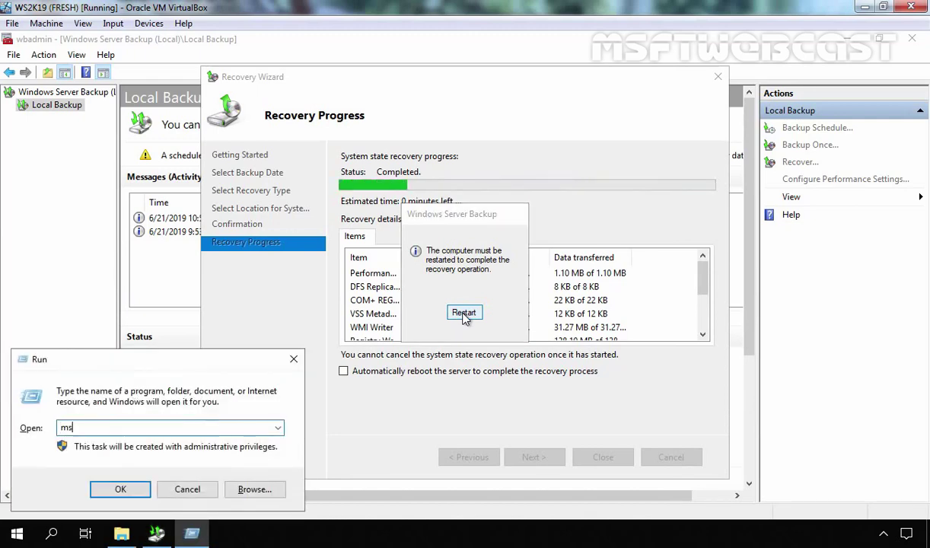
pyautogui.write('config')
pyautogui.press('Return')
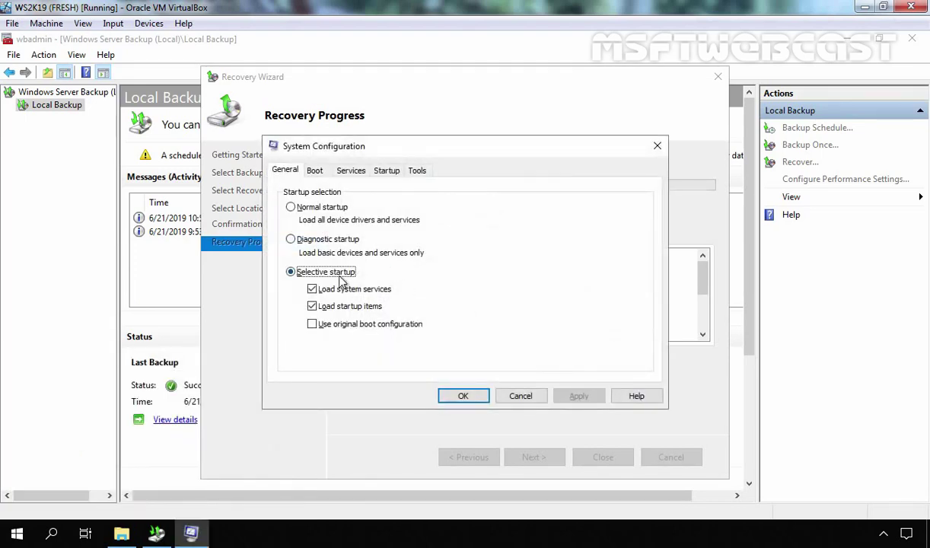
pyautogui.click(307, 214)
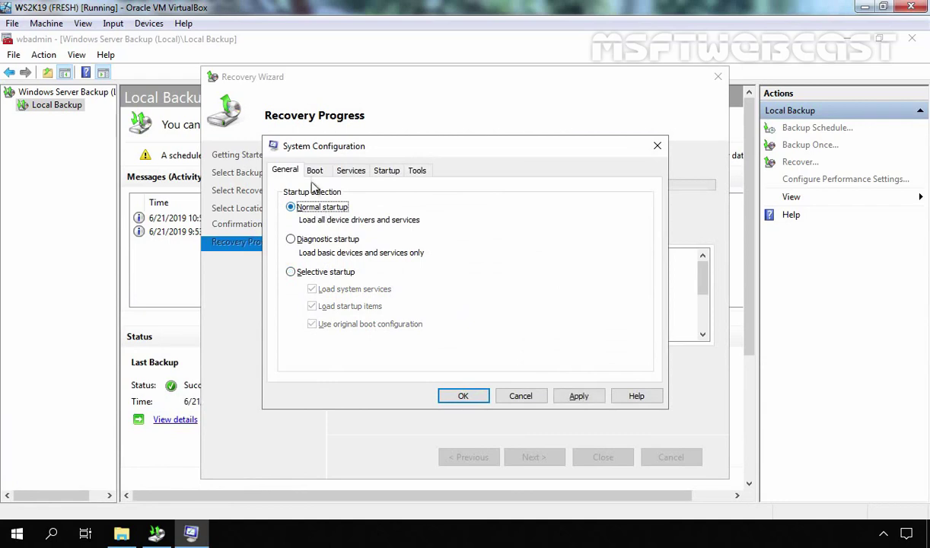
pyautogui.click(314, 170)
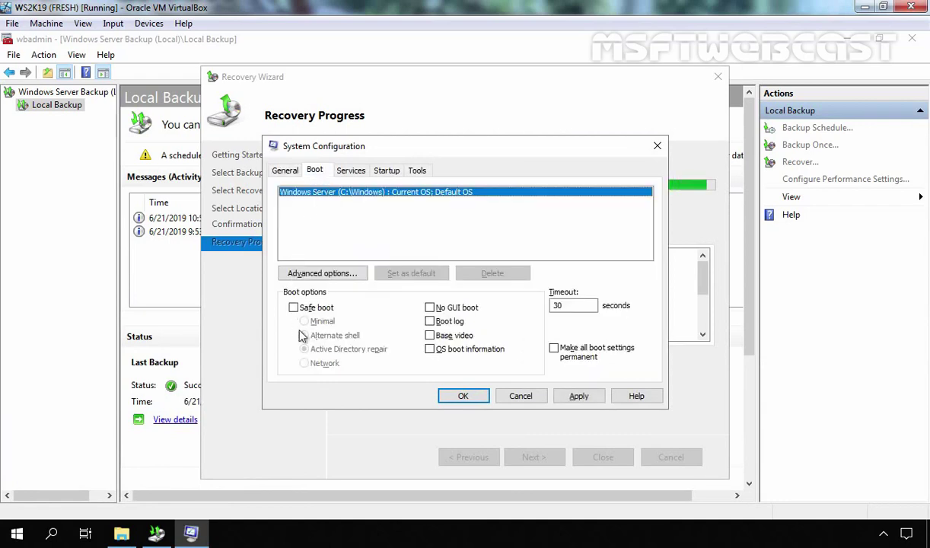
pyautogui.click(275, 167)
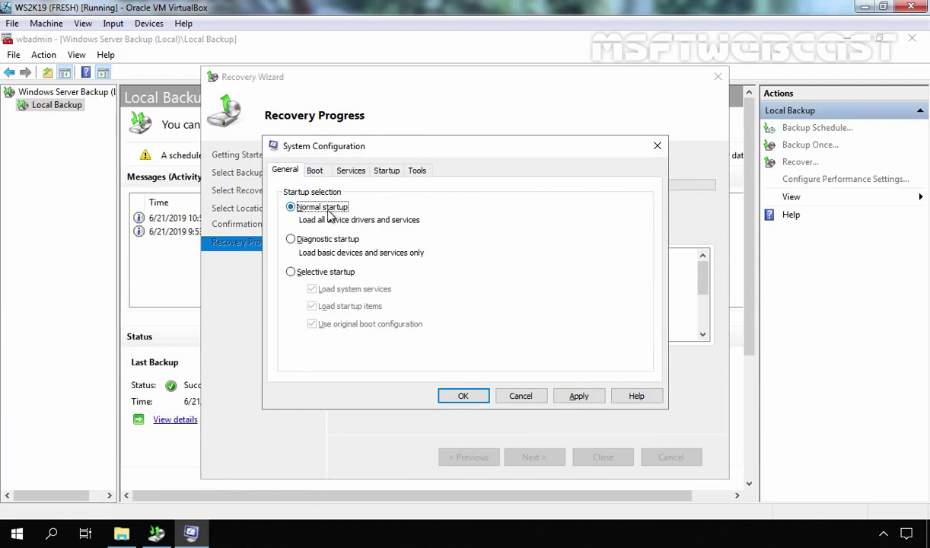
pyautogui.click(574, 401)
pyautogui.click(463, 396)
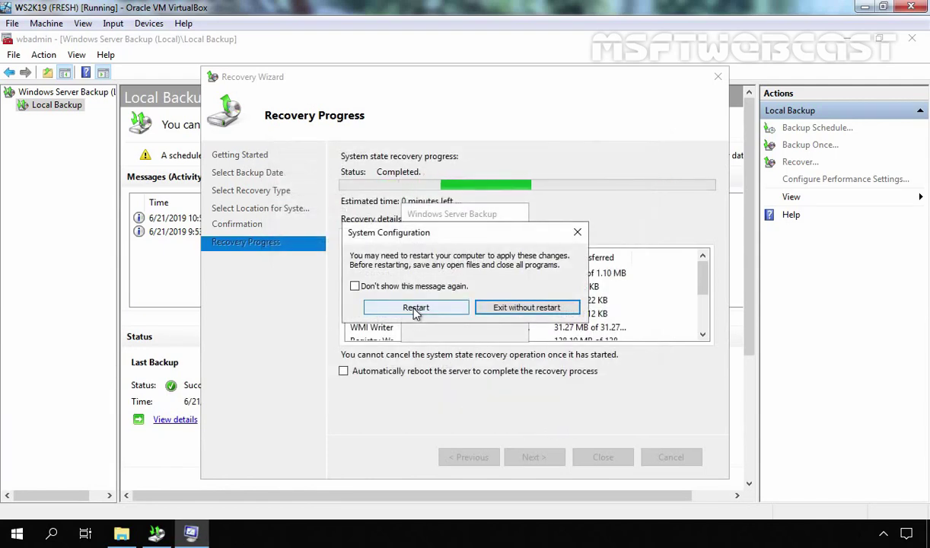
pyautogui.click(417, 308)
pyautogui.press('Return')
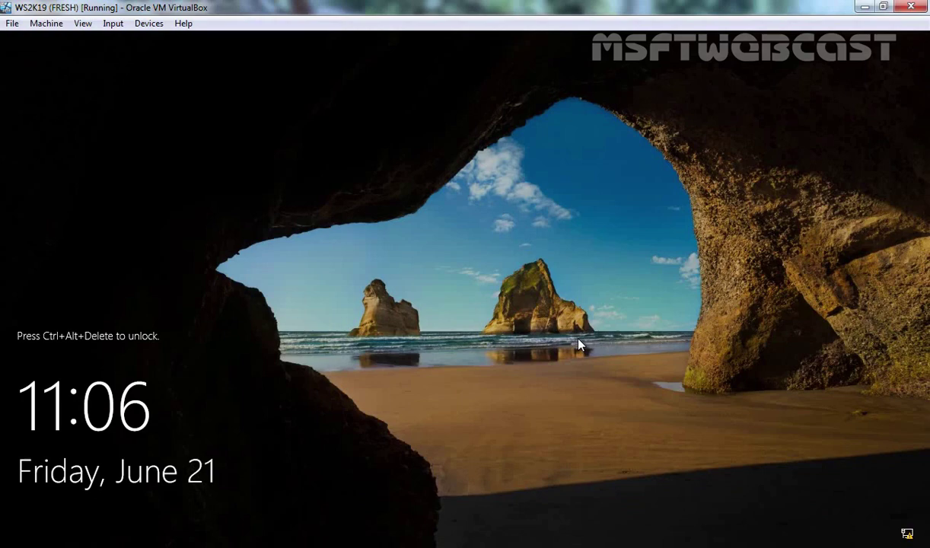
# Sign back in as Administrator with the account password
pyautogui.hotkey('ctrl', 'alt', 'Delete')
pyautogui.press('Return')
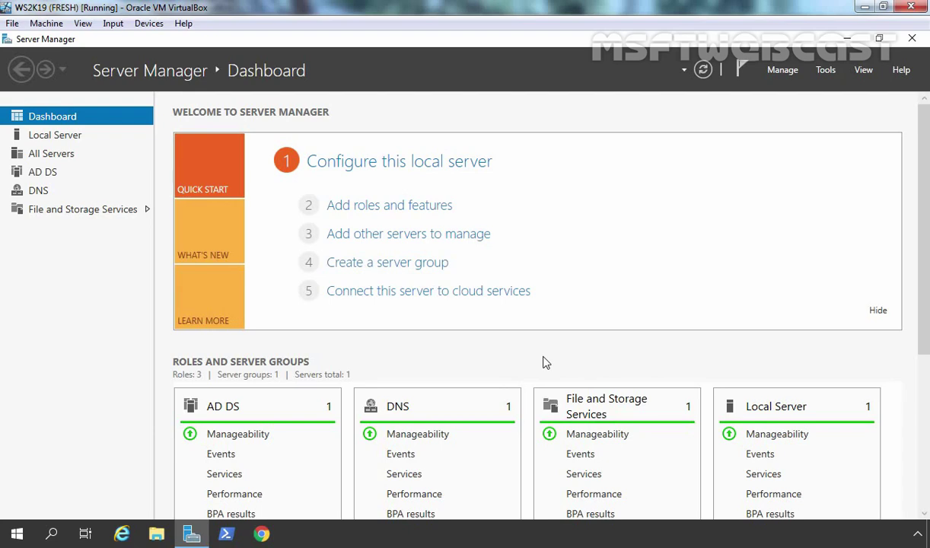
# Launch Active Directory Users and Computers from Server Manager Tools and select TestOU
pyautogui.click(824, 72)
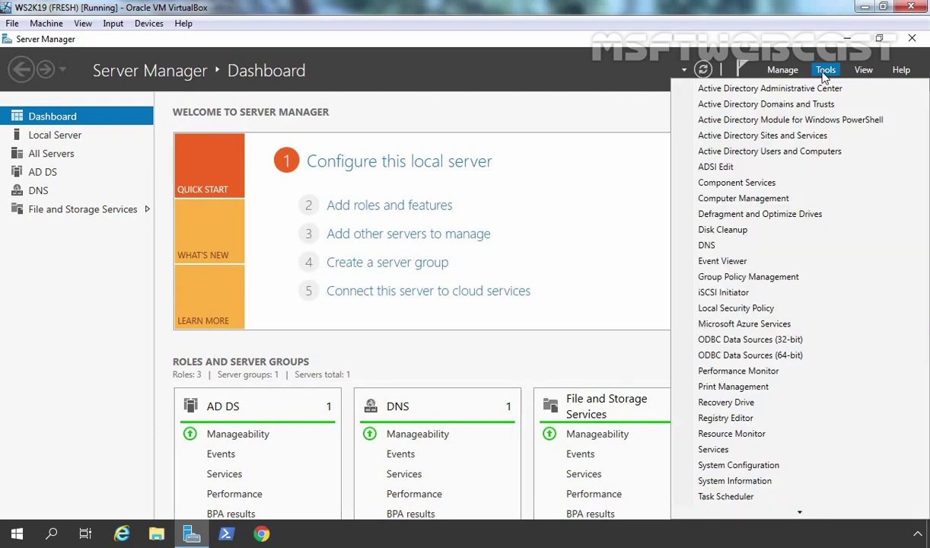
pyautogui.click(823, 152)
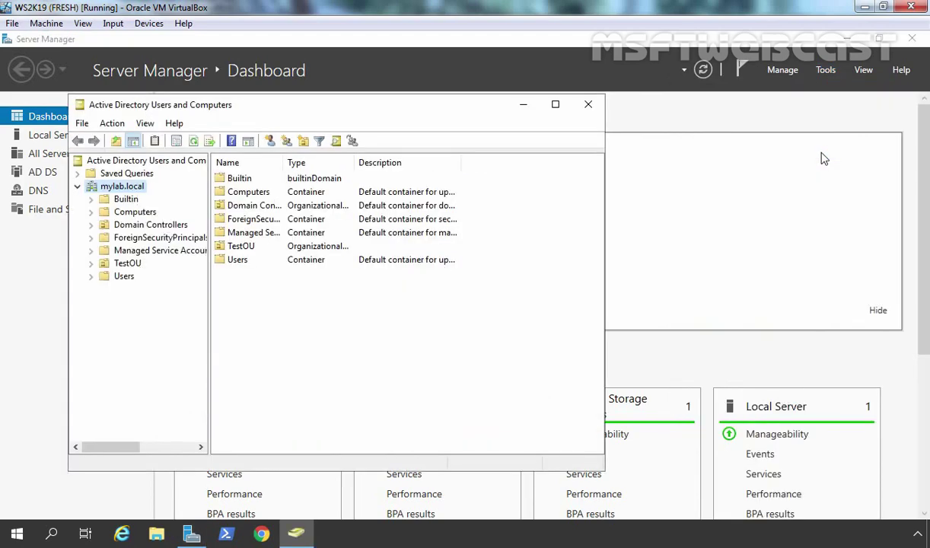
pyautogui.click(126, 263)
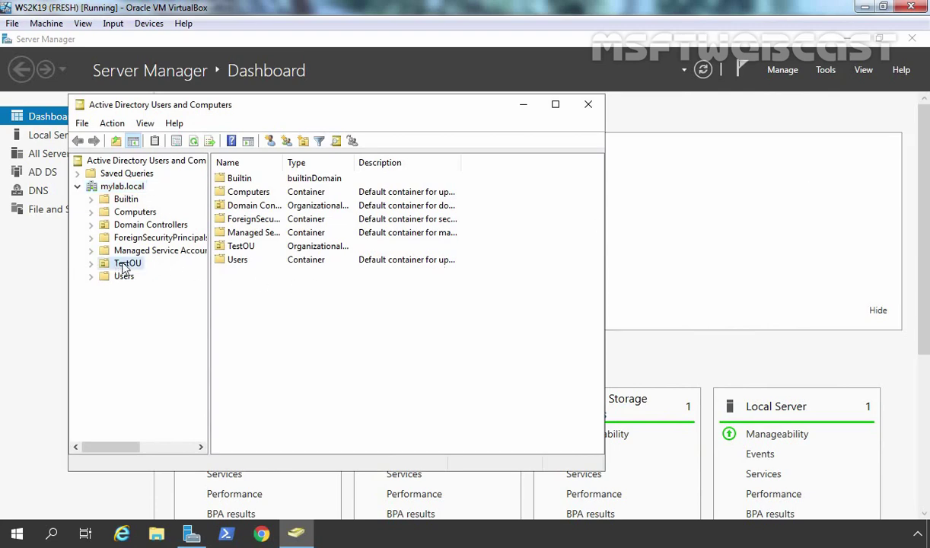
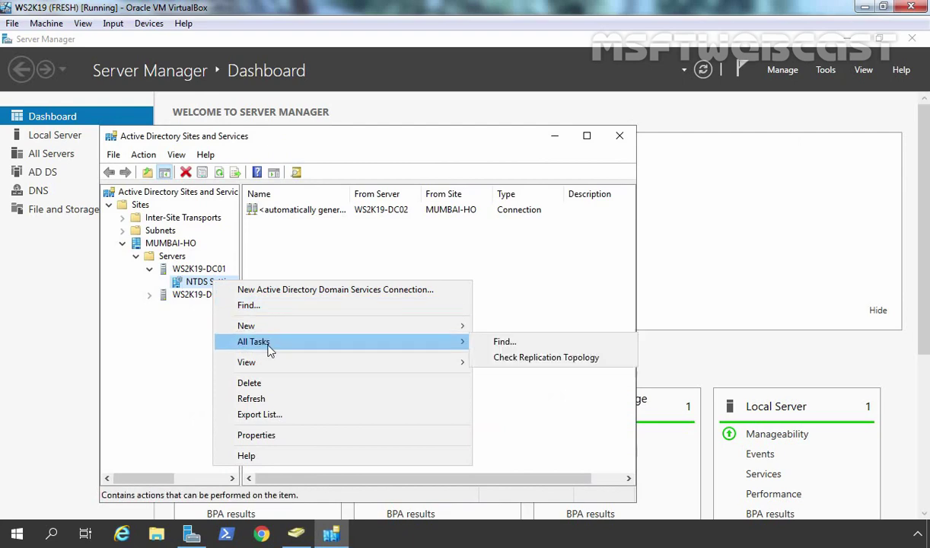
# Check the replication topology for WS2K19-DC01's NTDS Settings and refresh its connection list
pyautogui.click(506, 358)
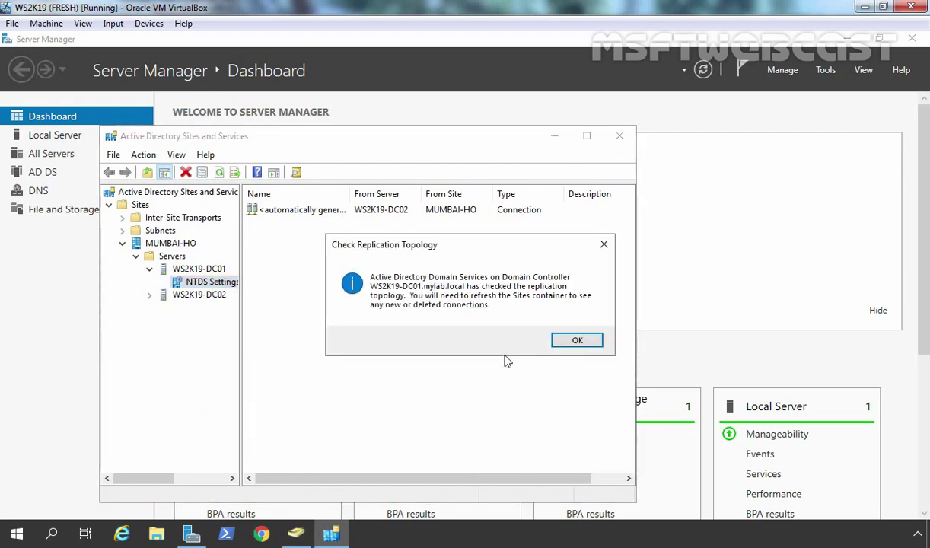
pyautogui.click(576, 341)
pyautogui.rightClick(316, 264)
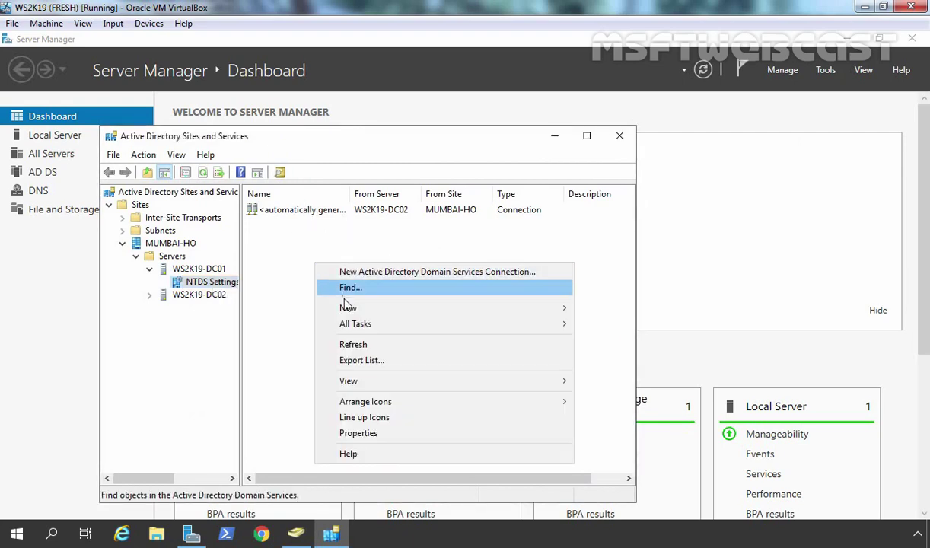
pyautogui.click(361, 344)
# Force replication now on the connection from WS2K19-DC02, then refresh the list
pyautogui.click(289, 216)
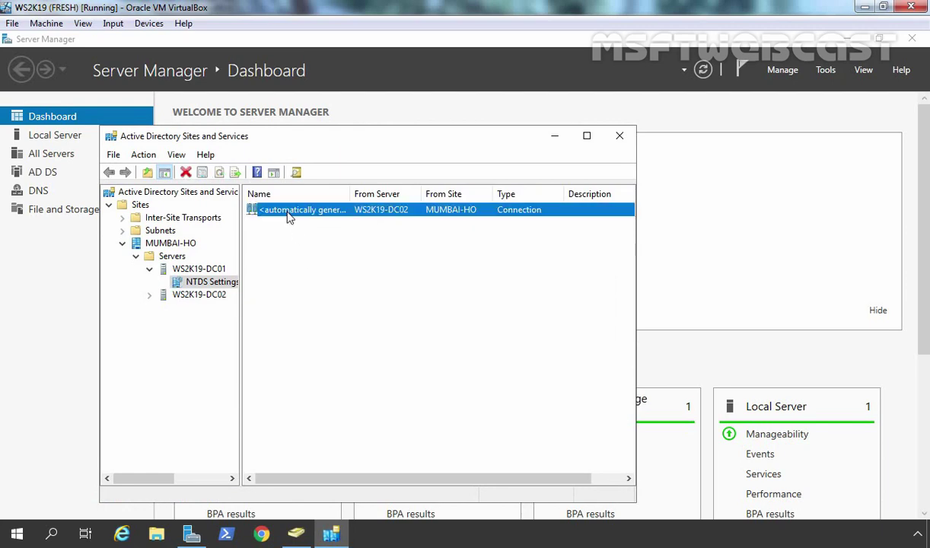
pyautogui.rightClick(290, 219)
pyautogui.click(295, 237)
pyautogui.click(560, 334)
pyautogui.rightClick(371, 281)
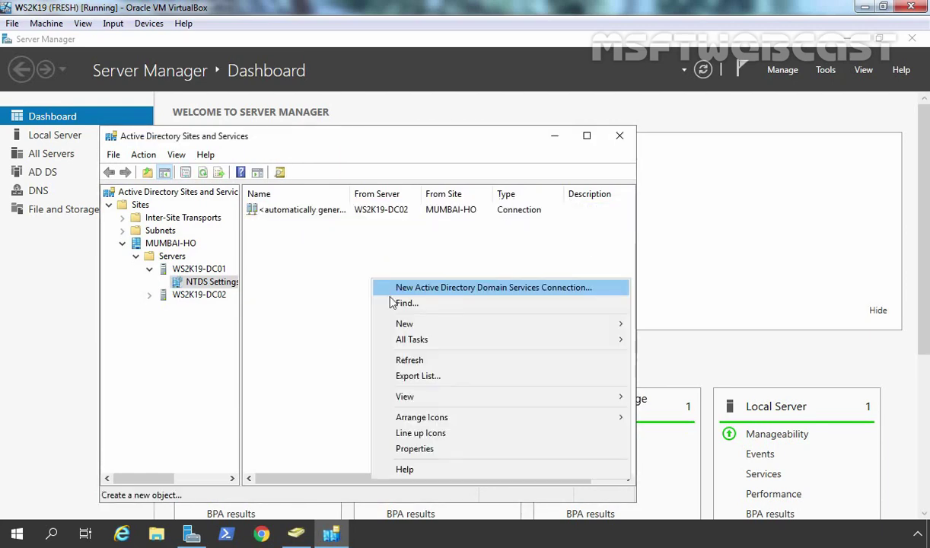
pyautogui.click(410, 360)
# Check the replication topology for WS2K19-DC02's NTDS Settings and refresh its connection list
pyautogui.click(186, 297)
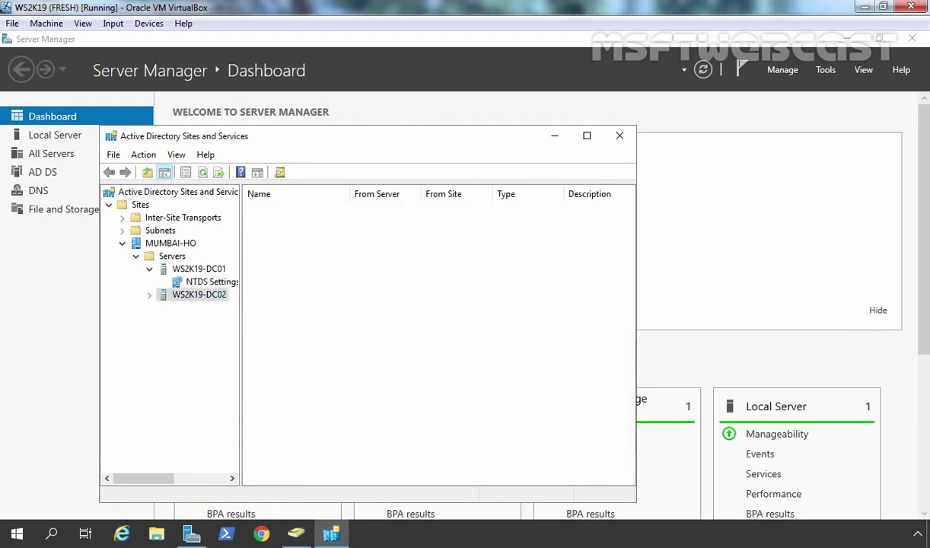
pyautogui.doubleClick(191, 297)
pyautogui.click(209, 307)
pyautogui.rightClick(210, 307)
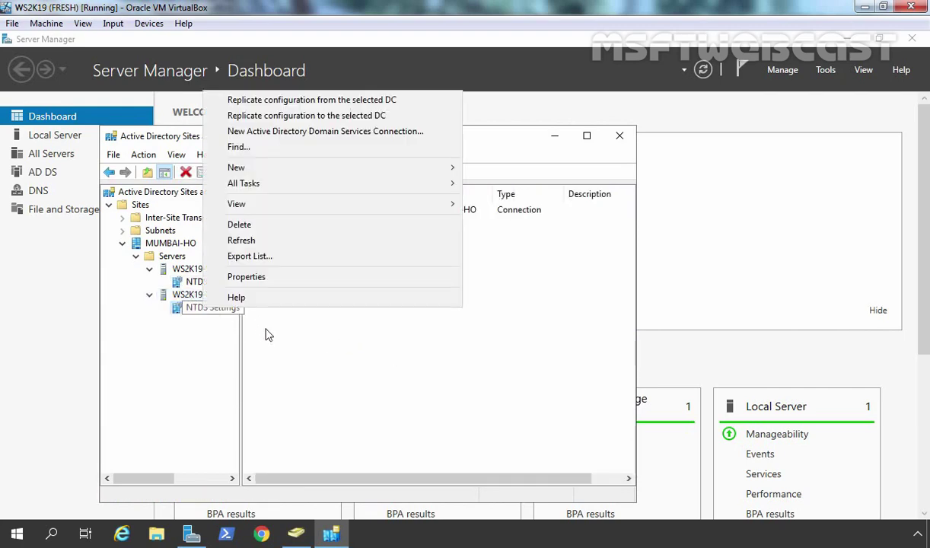
pyautogui.moveTo(267, 187)
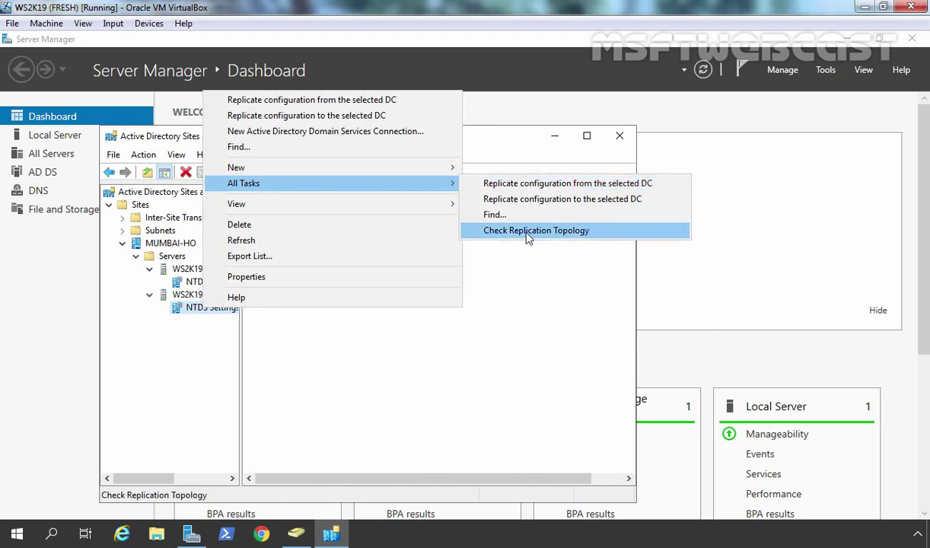
pyautogui.click(528, 233)
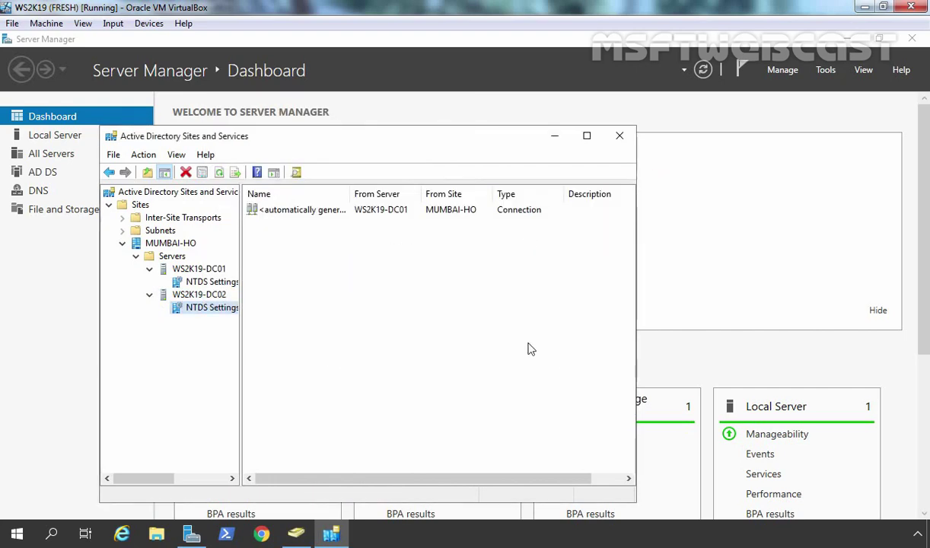
pyautogui.click(558, 348)
pyautogui.rightClick(363, 262)
pyautogui.click(407, 371)
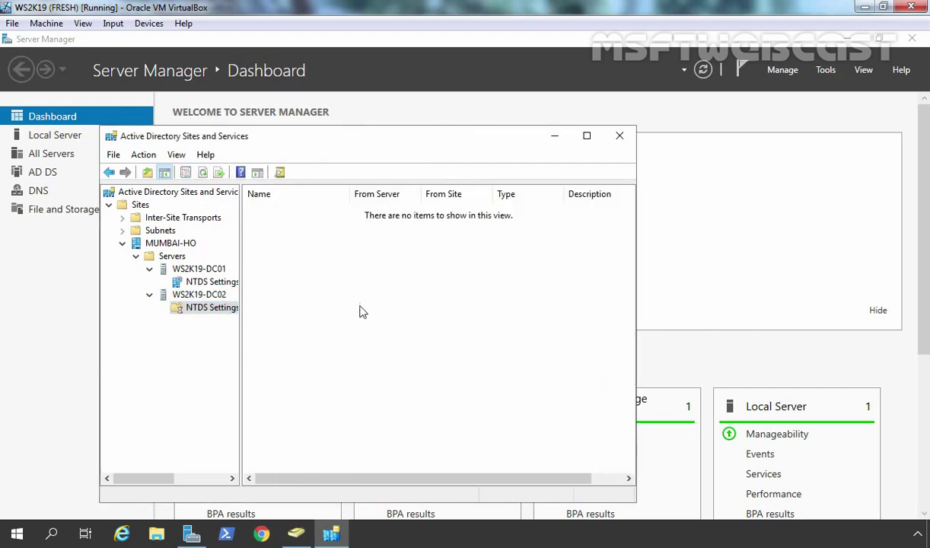
# Force replication now on WS2K19-DC02's connection from WS2K19-DC01
pyautogui.click(293, 211)
pyautogui.rightClick(295, 209)
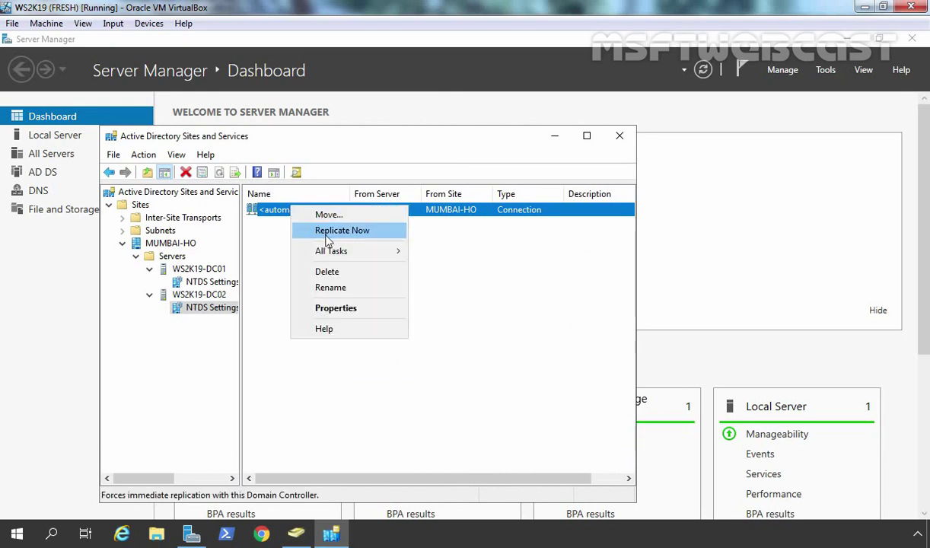
pyautogui.click(325, 233)
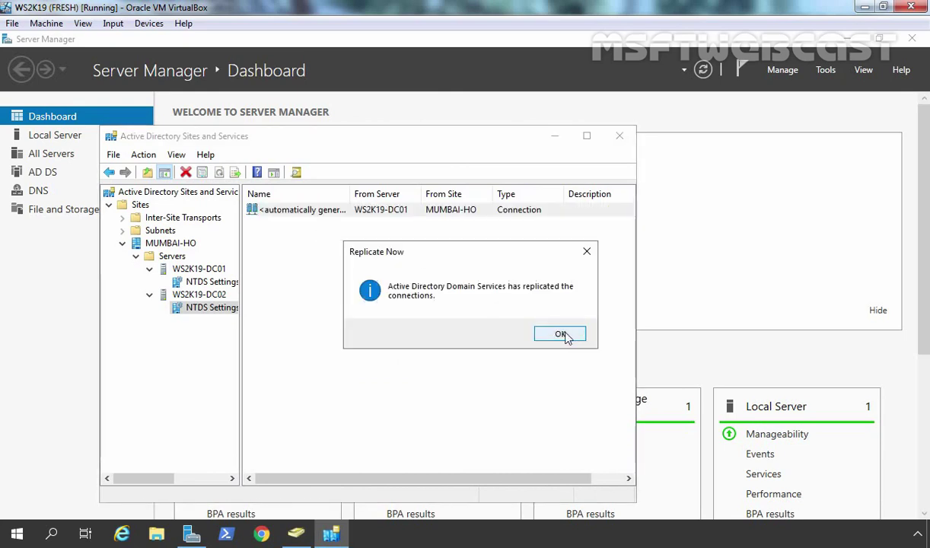
pyautogui.click(567, 336)
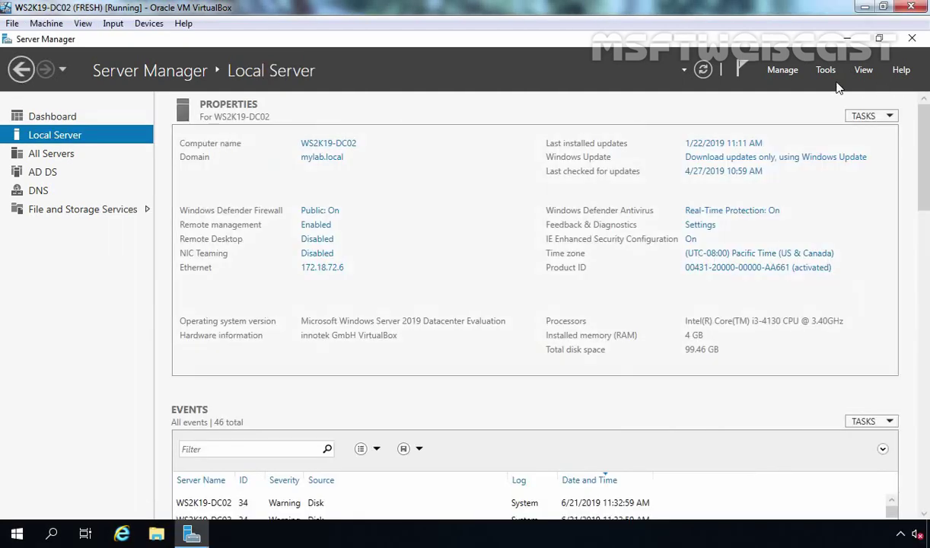
# Launch Active Directory Users and Computers, open TestOU, select User1 and User2, and widen the tree pane
pyautogui.click(826, 70)
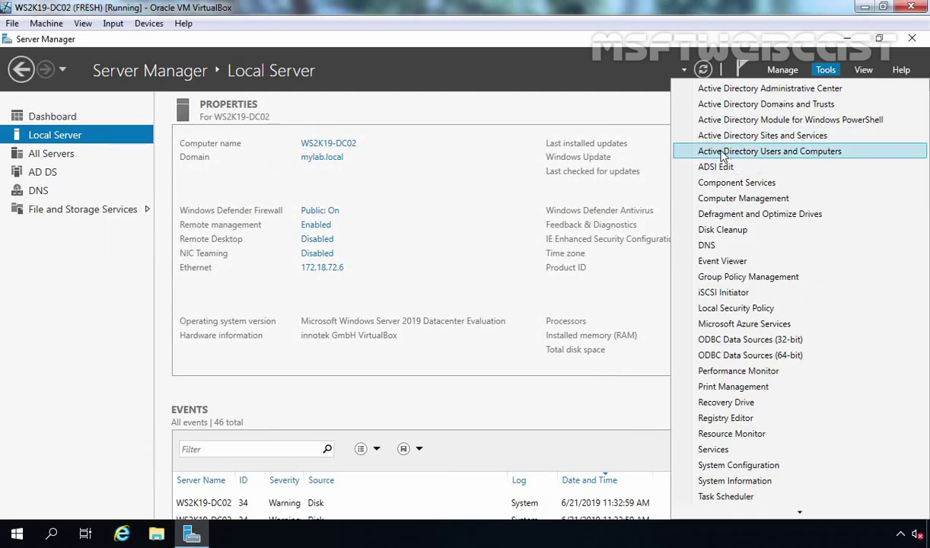
pyautogui.click(809, 152)
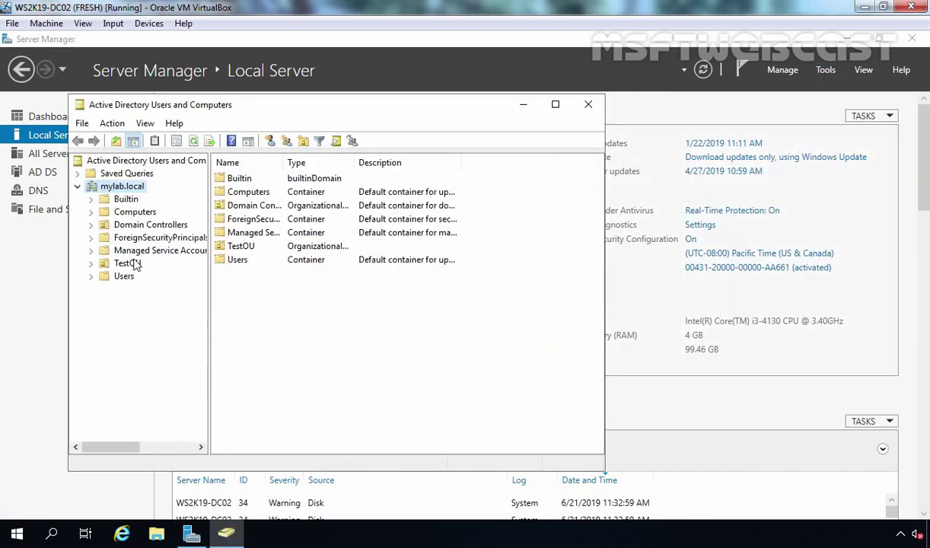
pyautogui.click(127, 264)
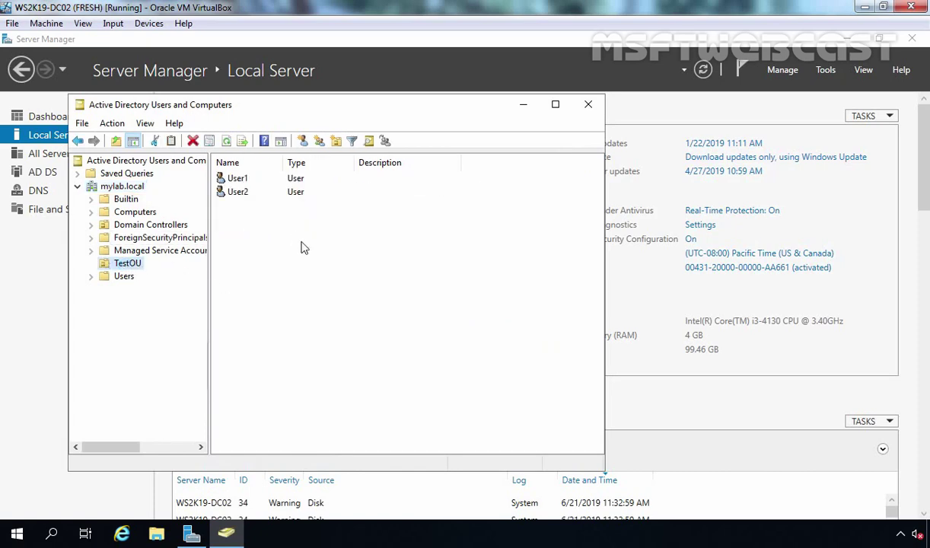
pyautogui.moveTo(308, 259); pyautogui.dragTo(204, 166)
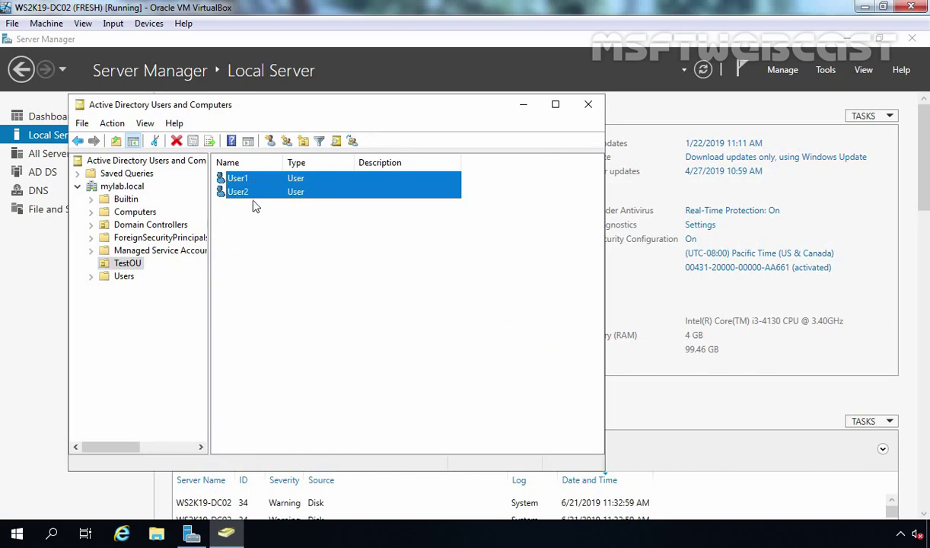
pyautogui.moveTo(211, 218); pyautogui.dragTo(351, 235)
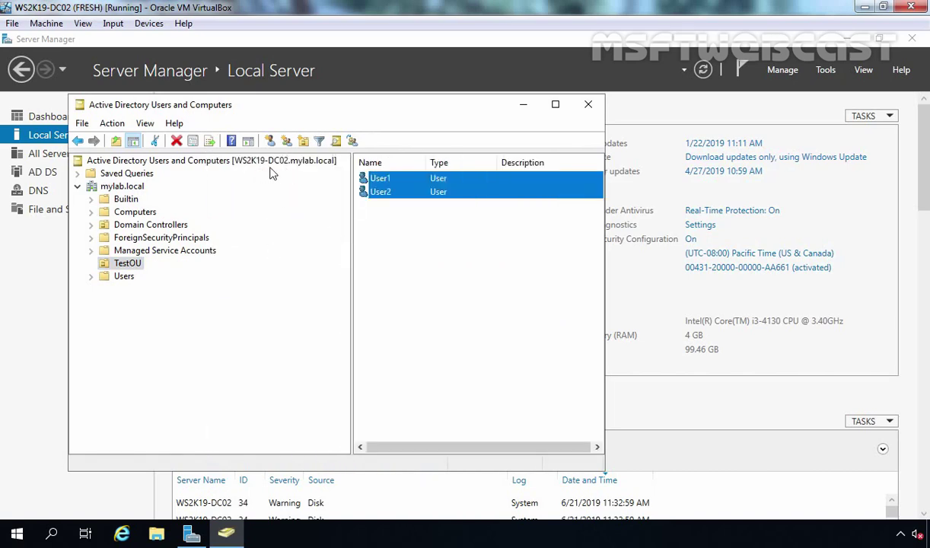